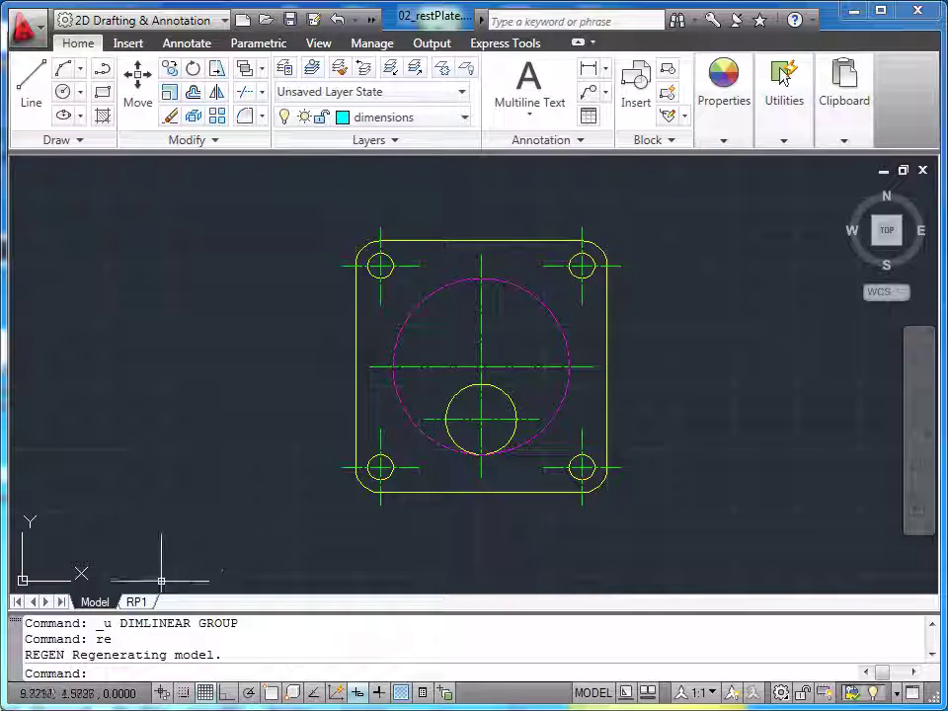
left_click(138, 602)
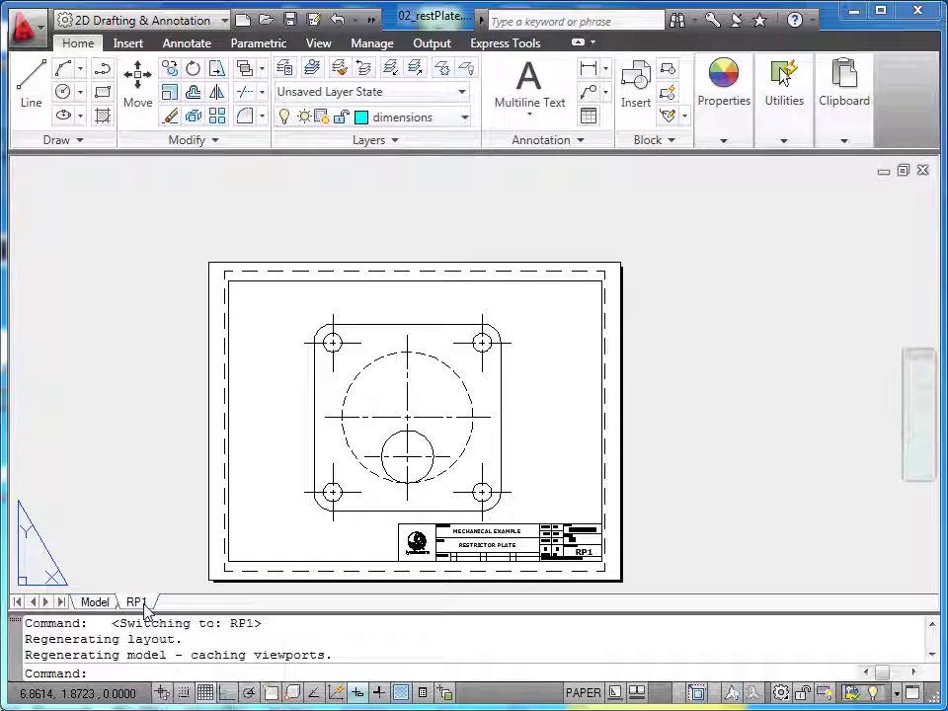
scroll(567, 533, "up", 3)
scroll(592, 523, "up", 5)
middle_click_drag(611, 507, 494, 375)
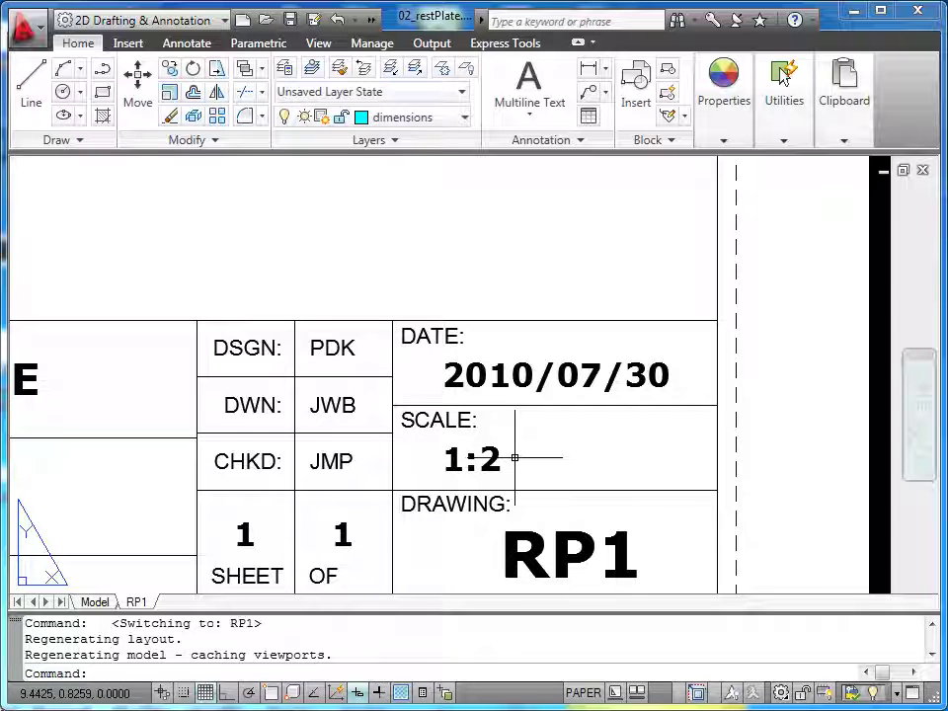
middle_click(571, 455)
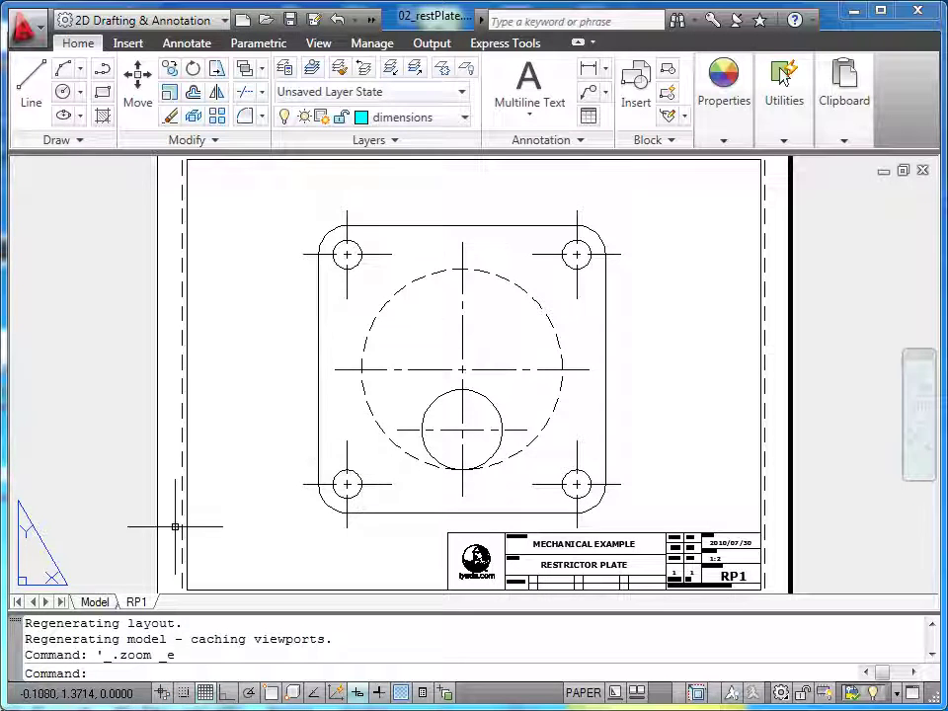
left_click(95, 602)
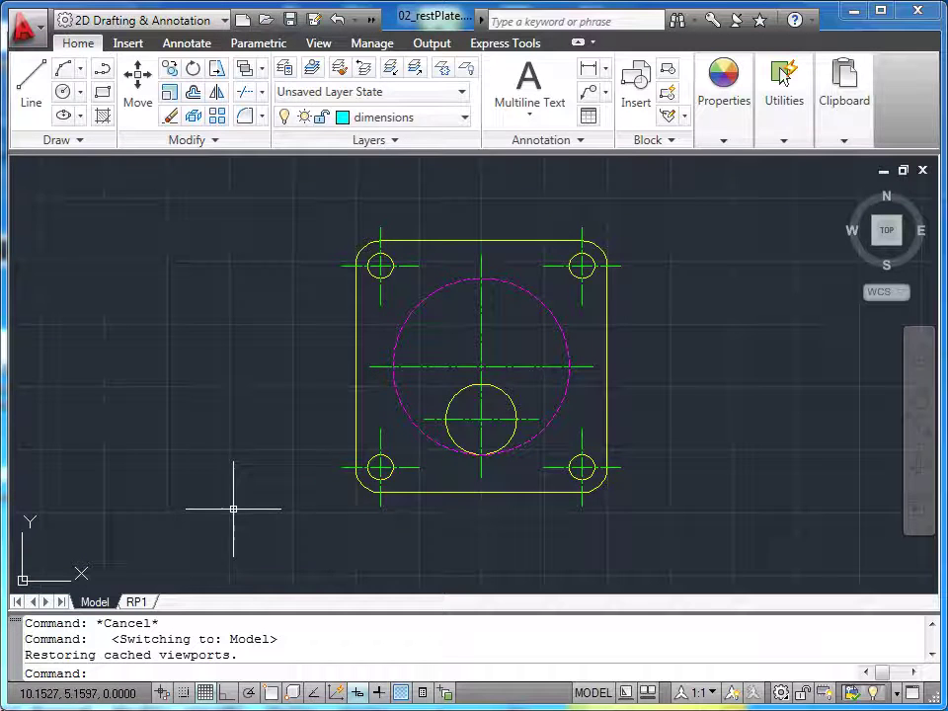
Create an annotative dimension style named 'değişken boyut' from Standard and continue to its settings
left_click(581, 141)
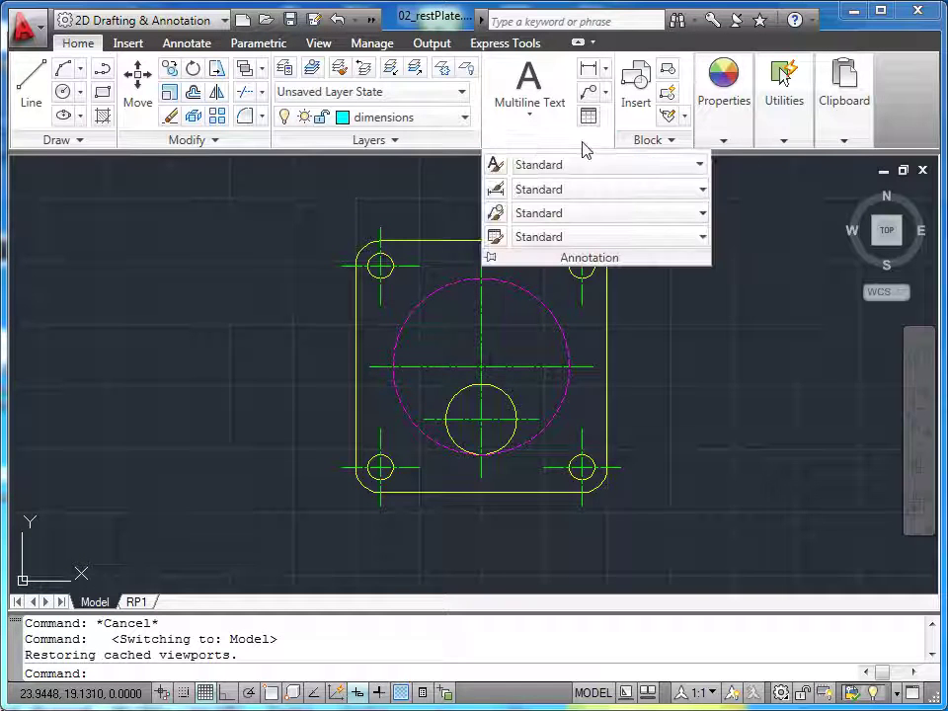
left_click(494, 190)
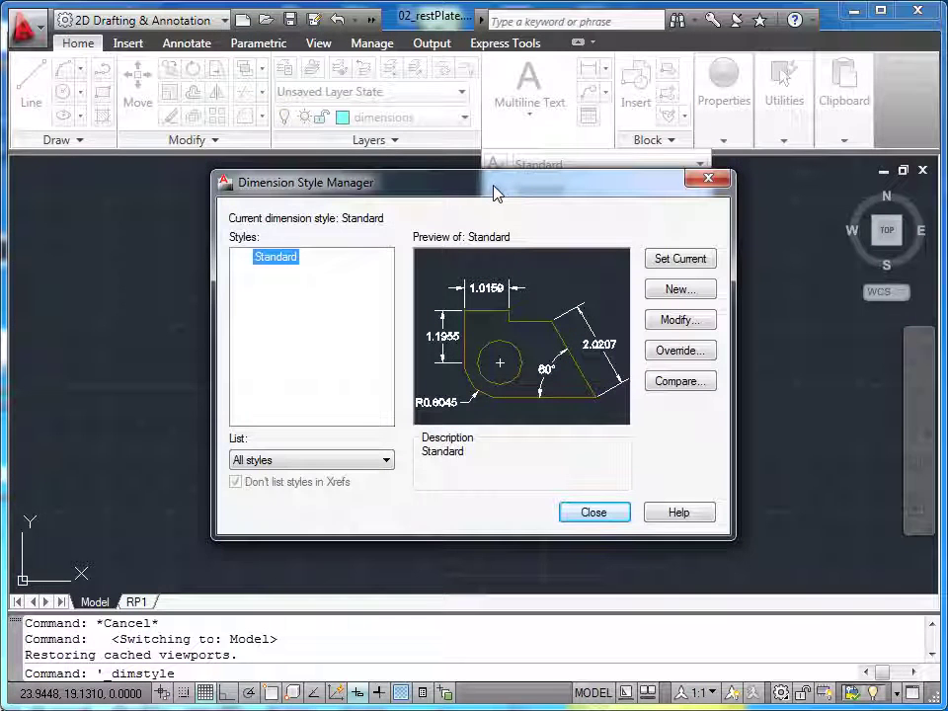
left_click(665, 288)
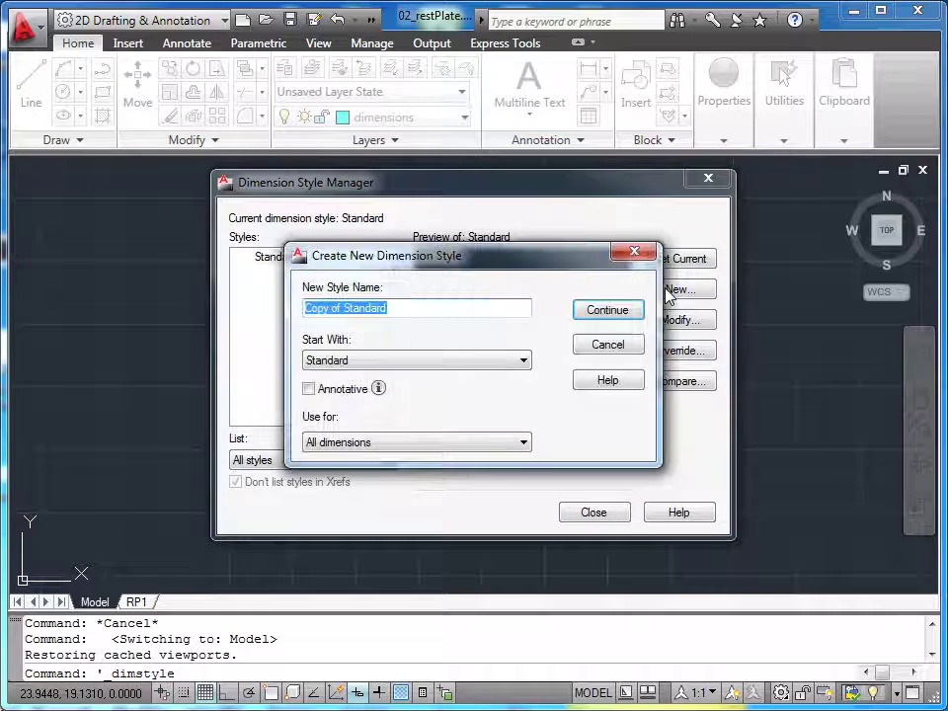
type("değişken boyut")
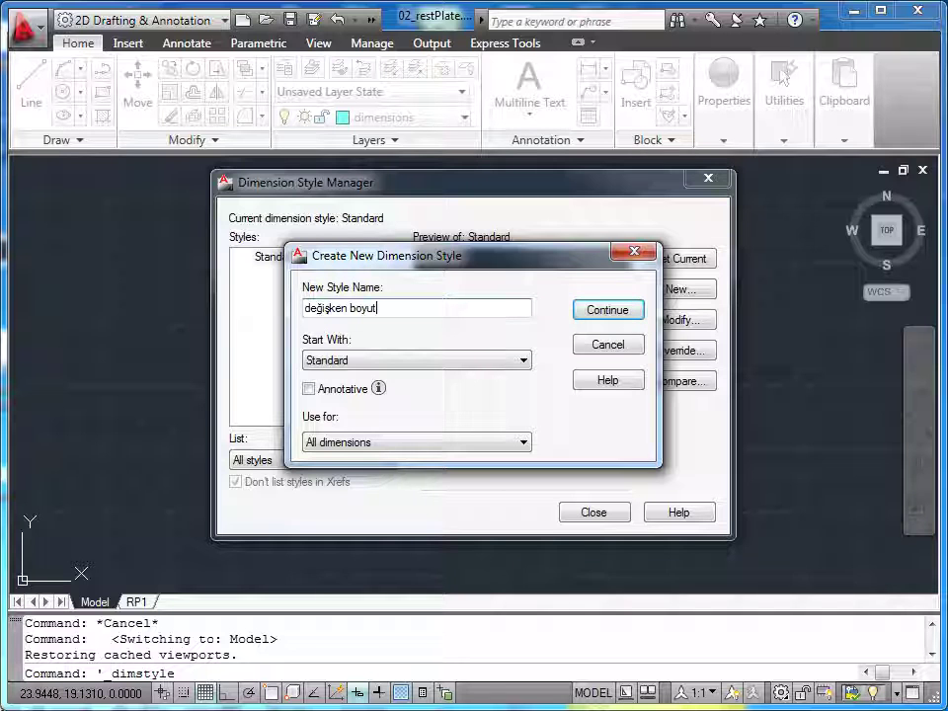
left_click(309, 390)
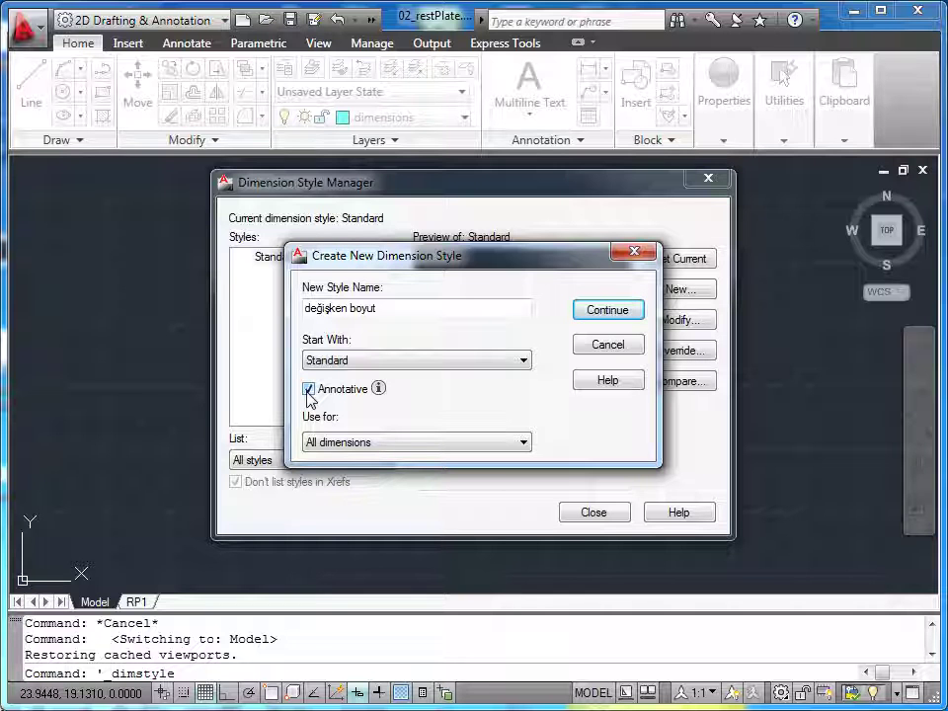
left_click(604, 314)
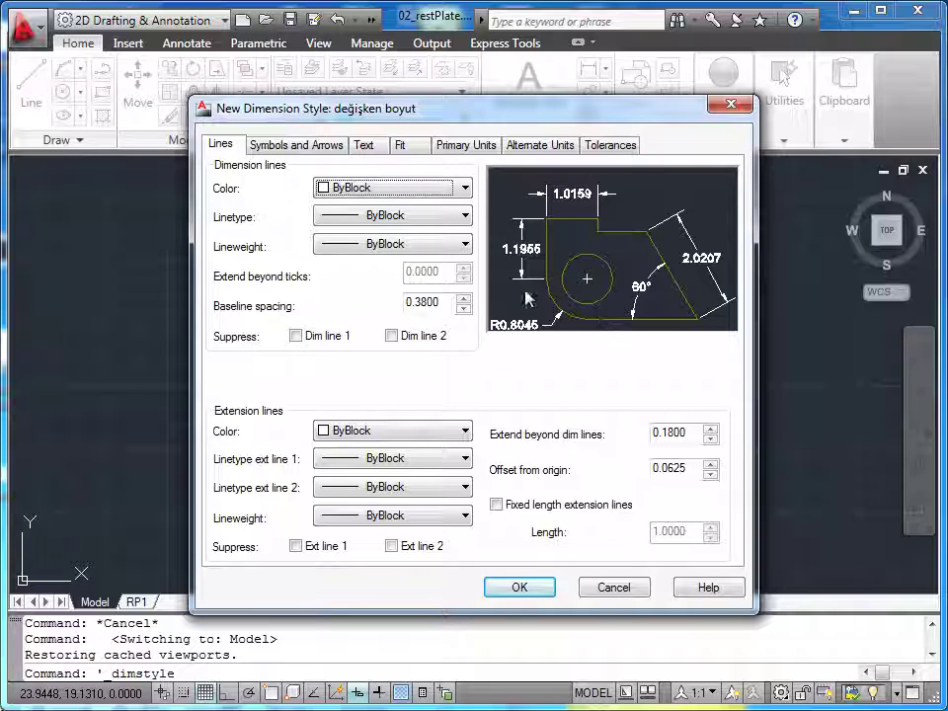
Reduce the extension lines' overshoot beyond dimension lines from 0.1800 to 0.1000
left_click(365, 145)
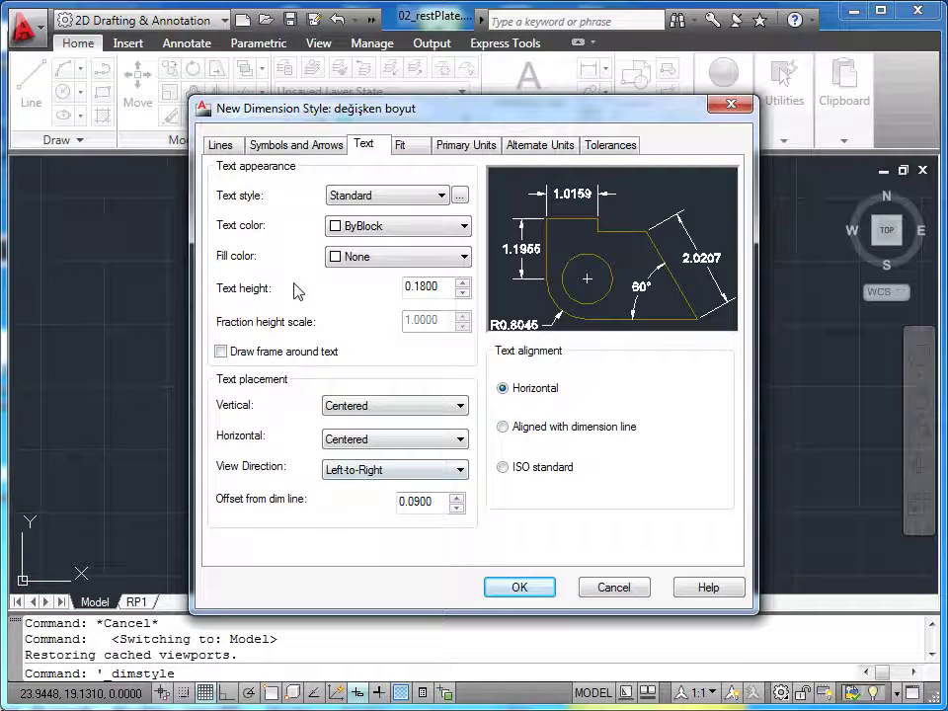
left_click(223, 146)
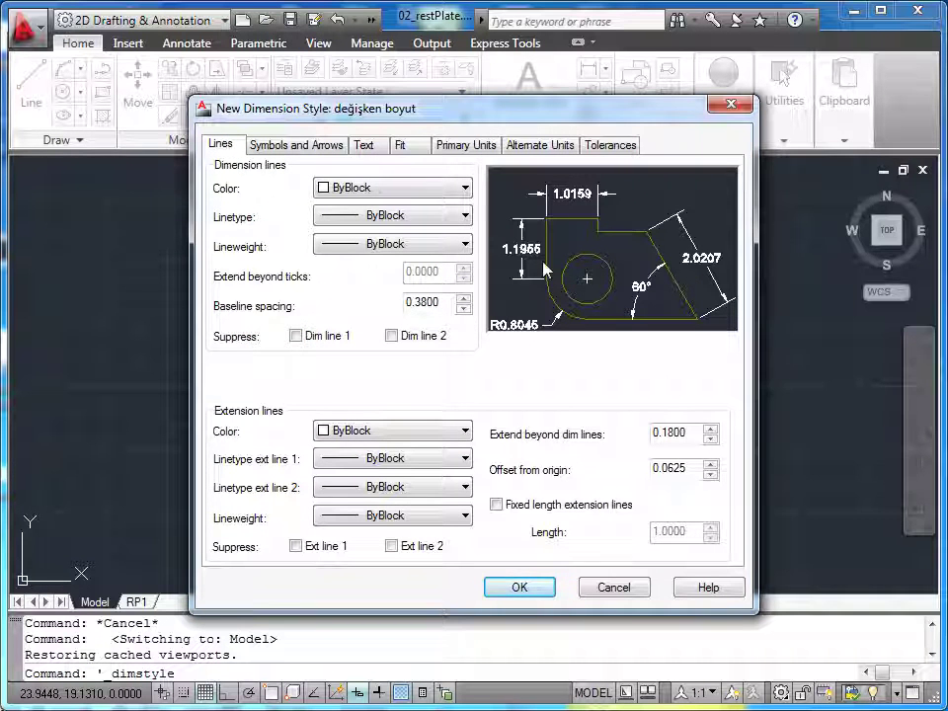
left_click(673, 431)
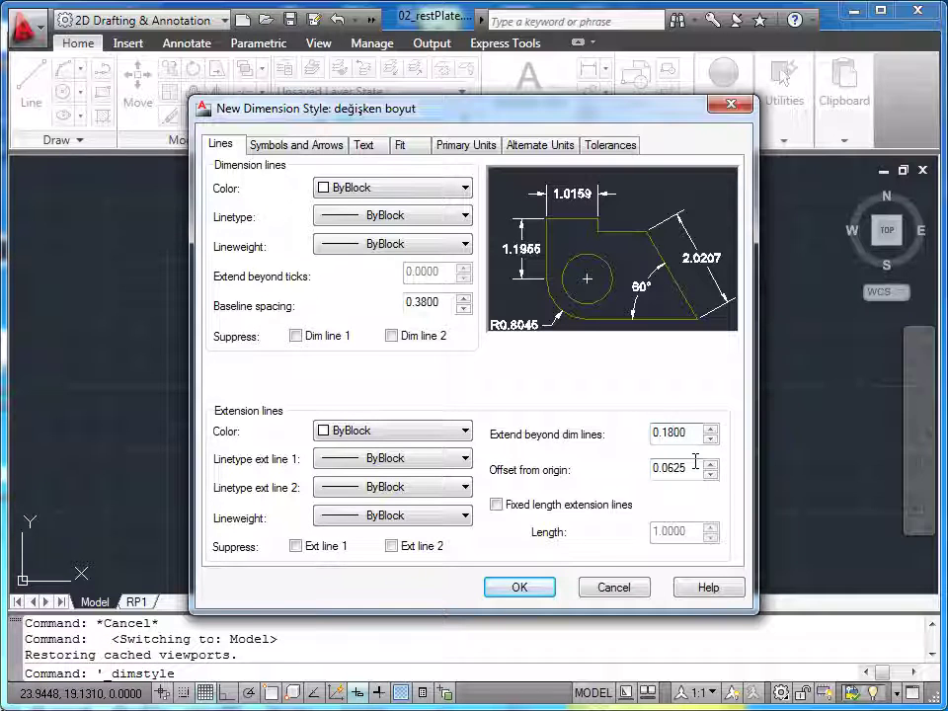
key("BackSpace")
key("Tab")
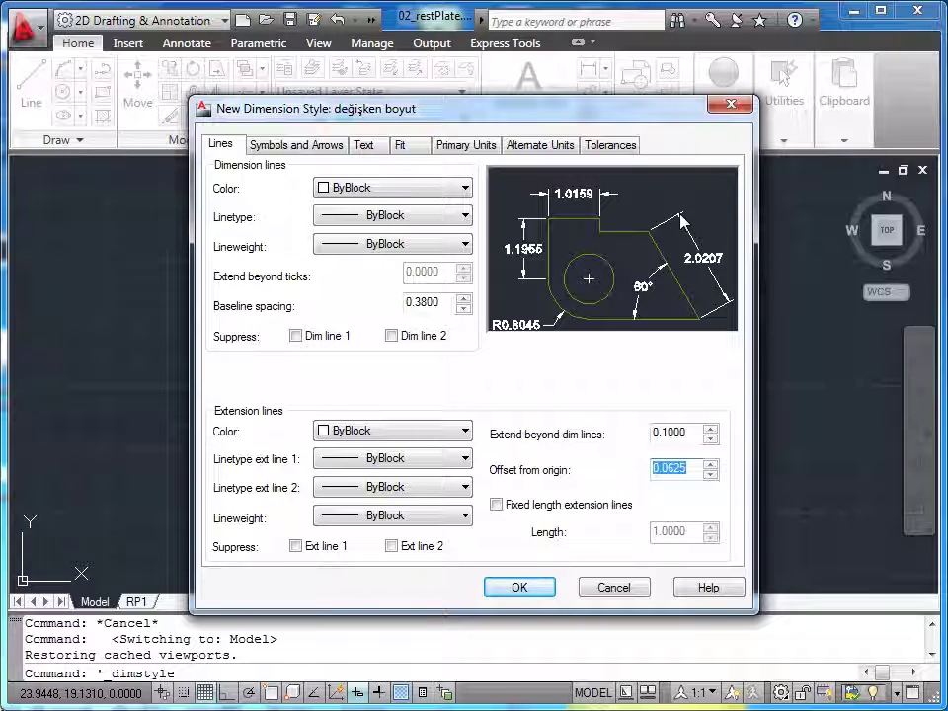
left_click(326, 148)
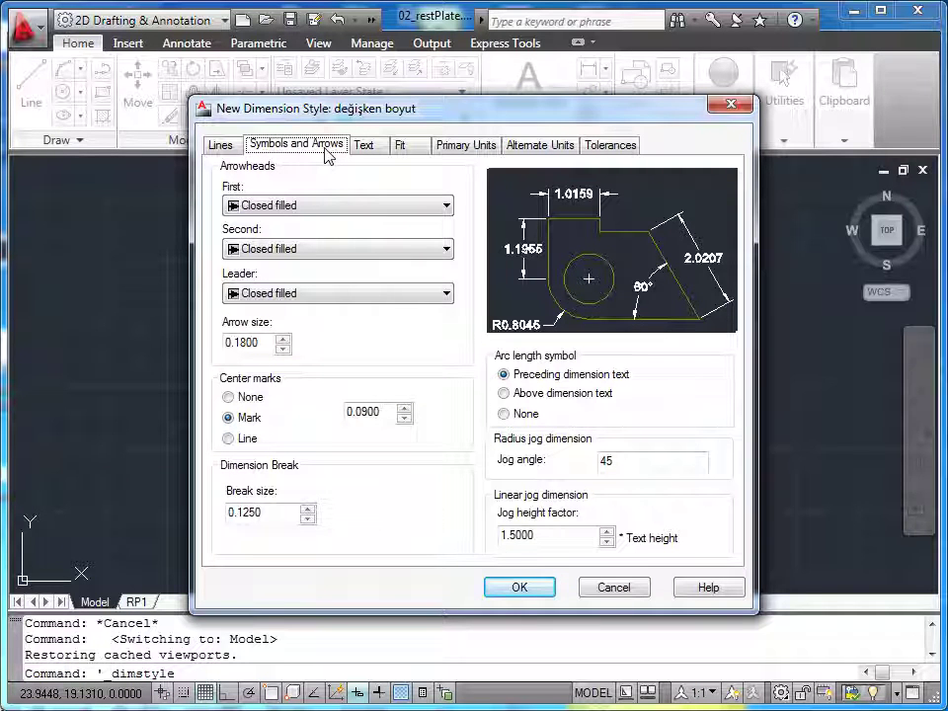
Change the arrow size from 0.1800 to 0.1200 and set centre marks to None
left_click(246, 342)
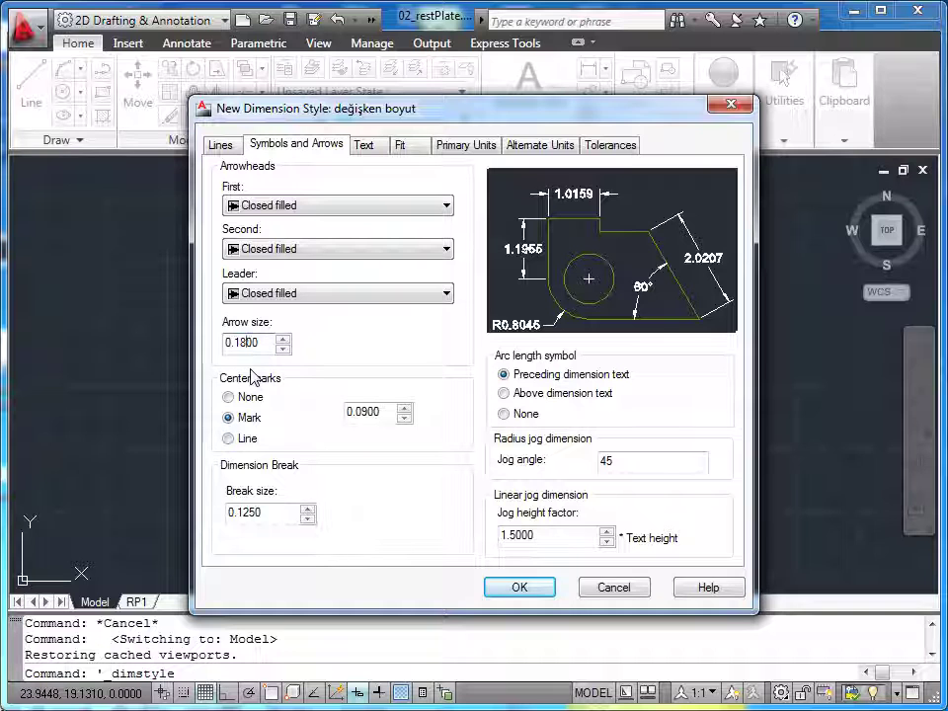
key("BackSpace")
type("2")
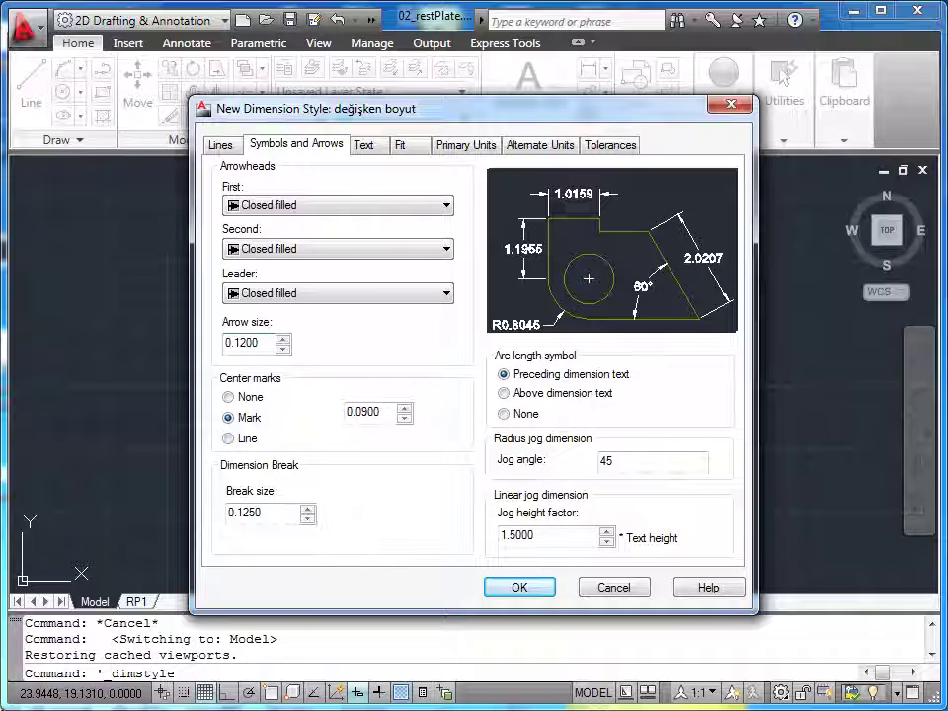
key("Tab")
key("Up")
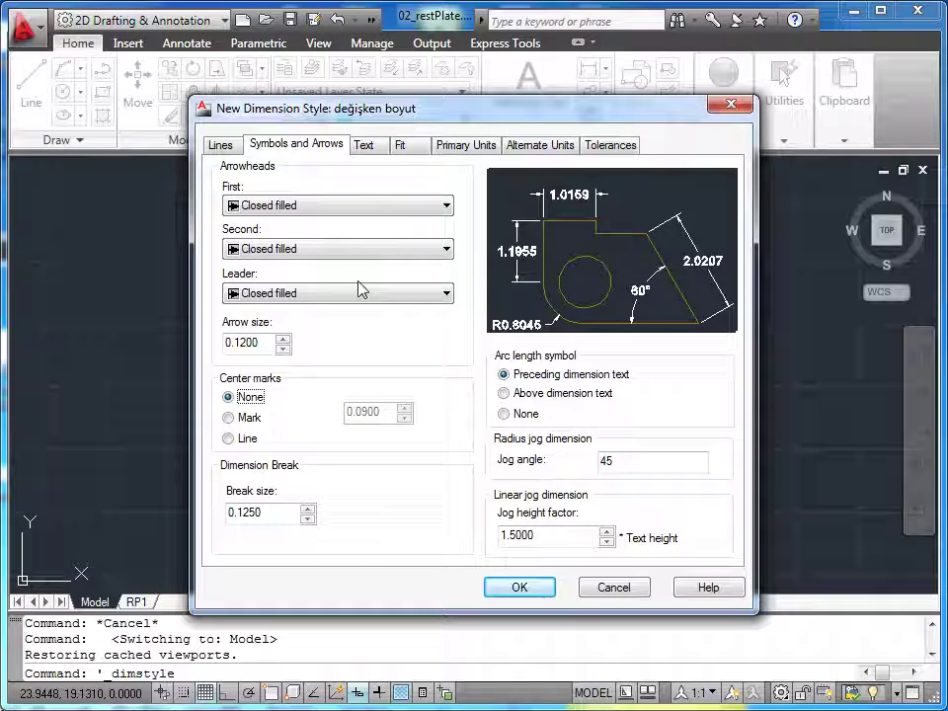
left_click(365, 150)
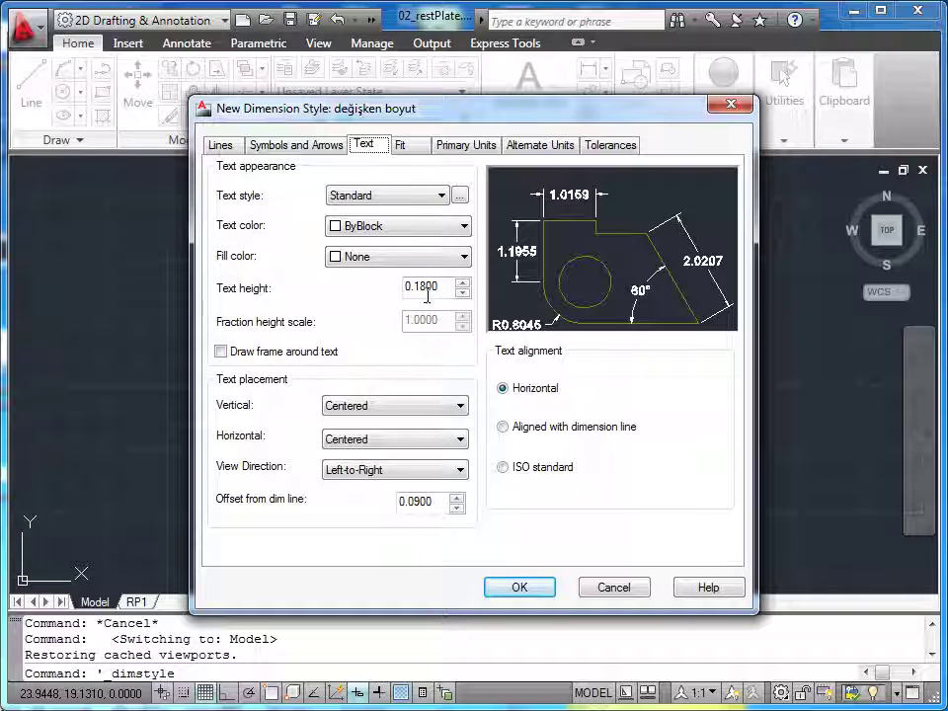
Make the style's dimension text height 0.1200
type("2")
key("Tab")
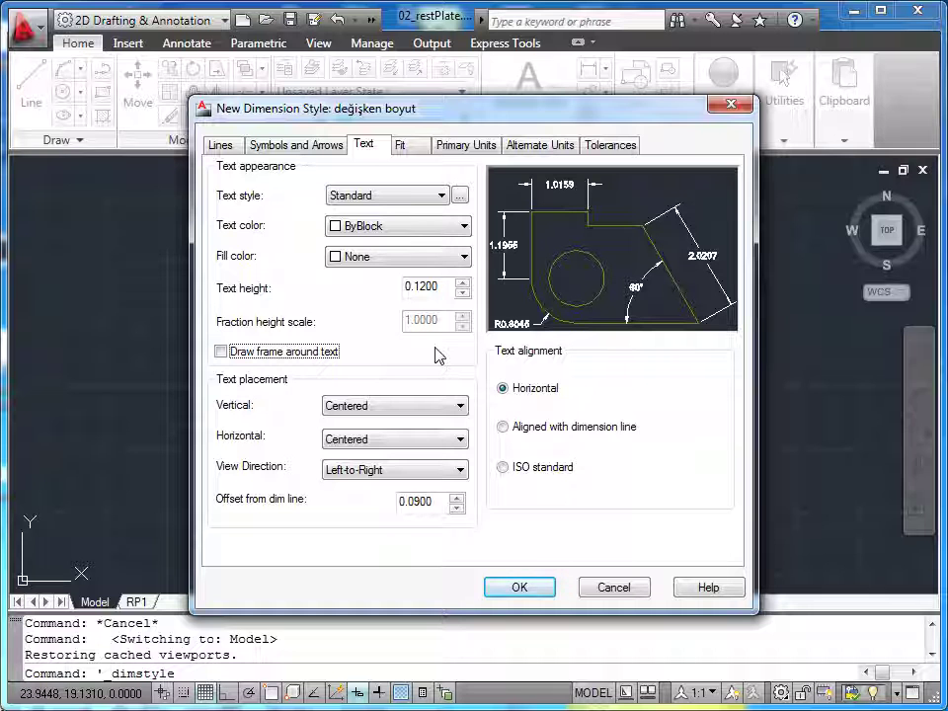
left_click(486, 150)
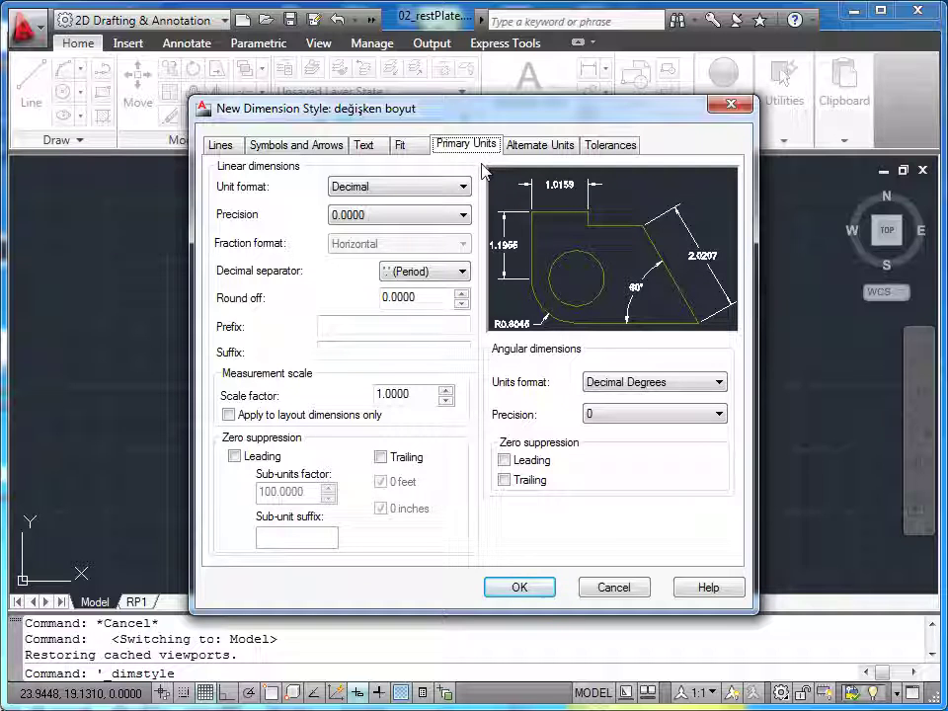
Set linear precision to 0.00, save 'değişken boyut' as current, and close the style manager
left_click(463, 215)
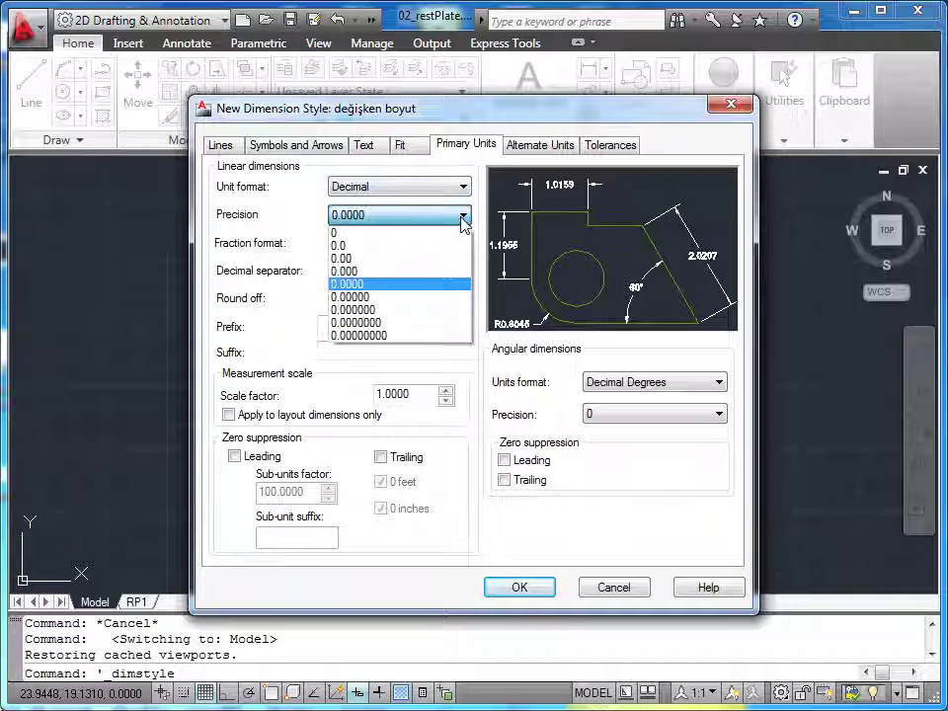
left_click(418, 258)
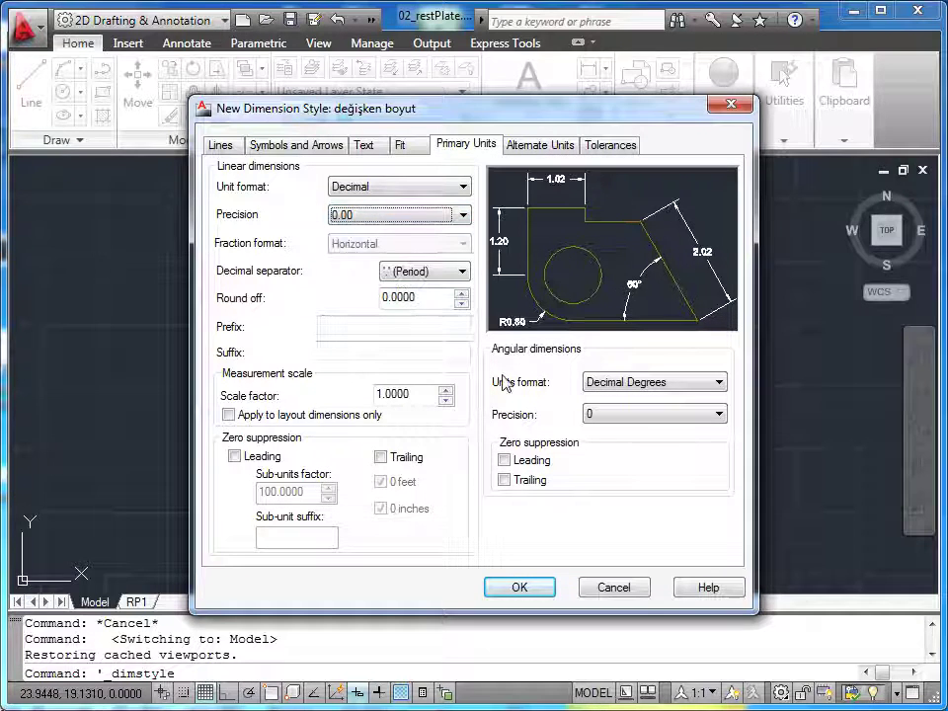
left_click(521, 587)
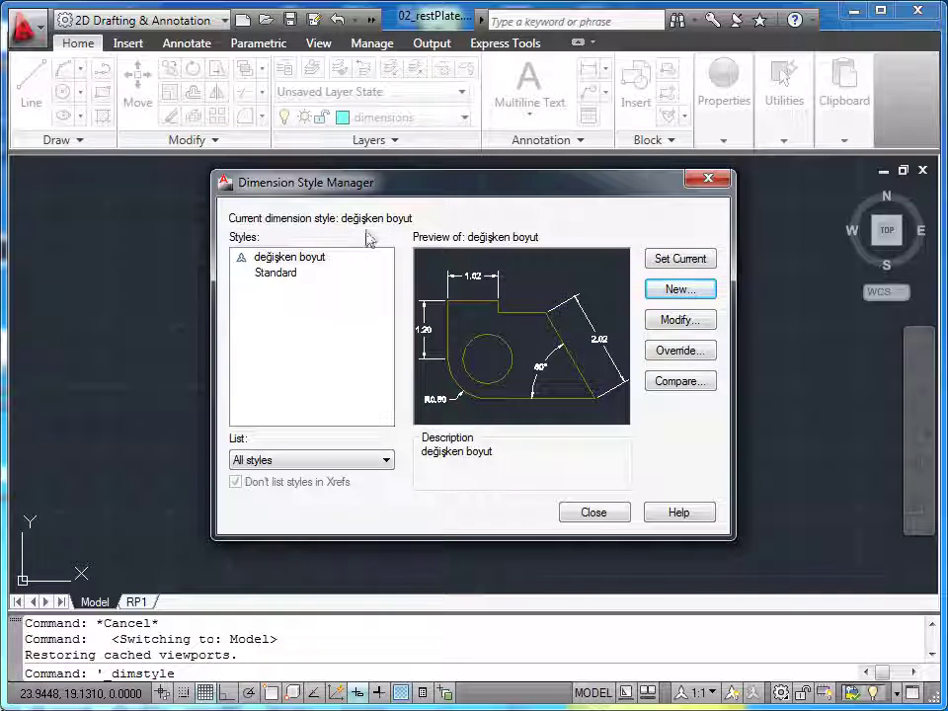
left_click(614, 520)
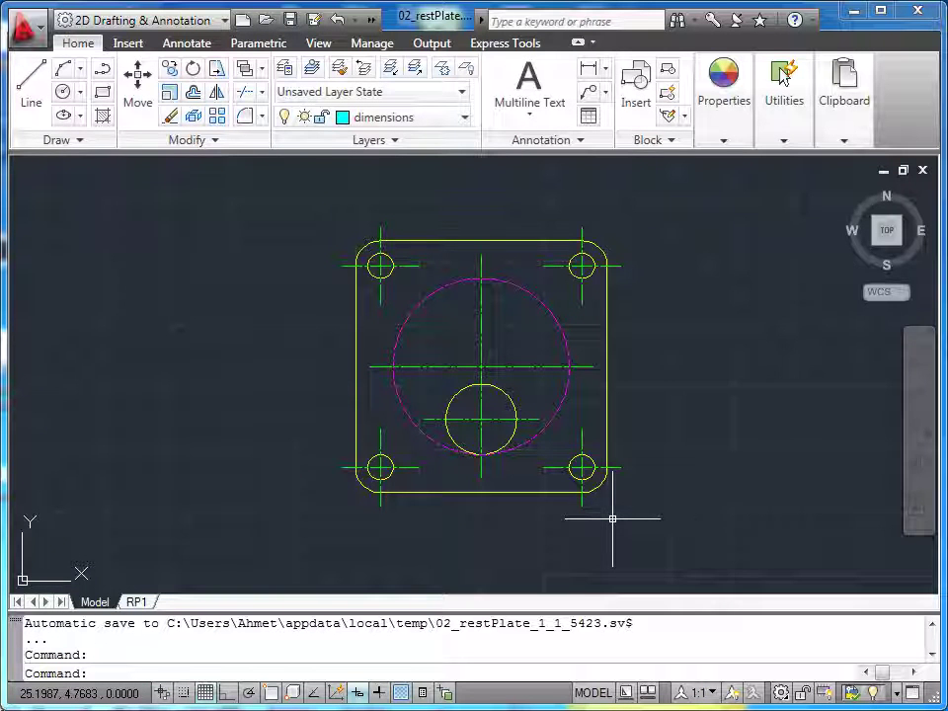
Switch the model's annotation scale to 1:2 and regenerate the drawing
left_click(711, 694)
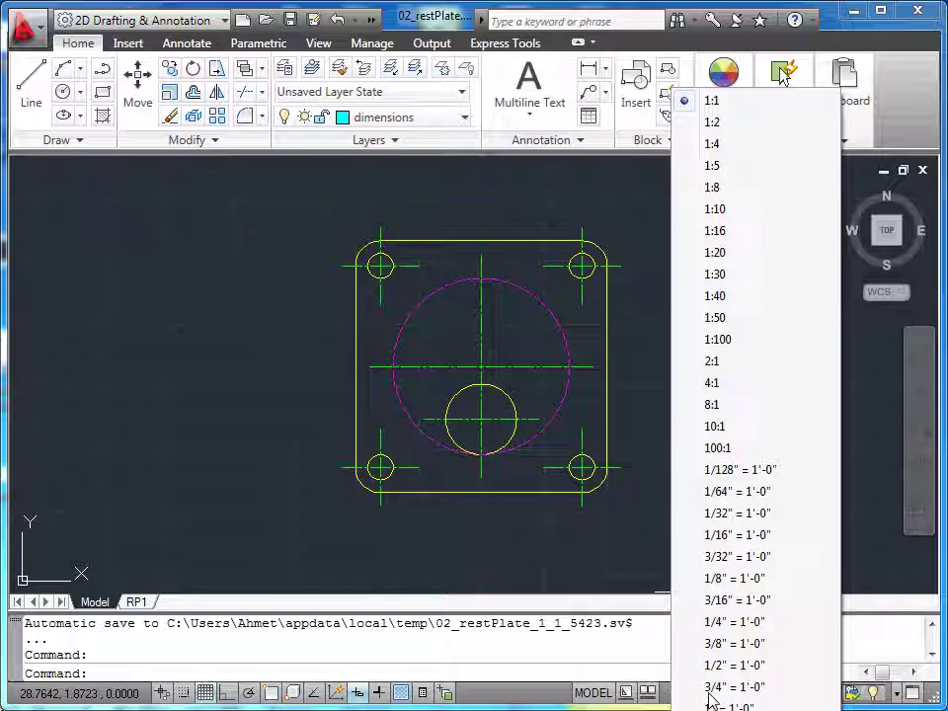
left_click(729, 125)
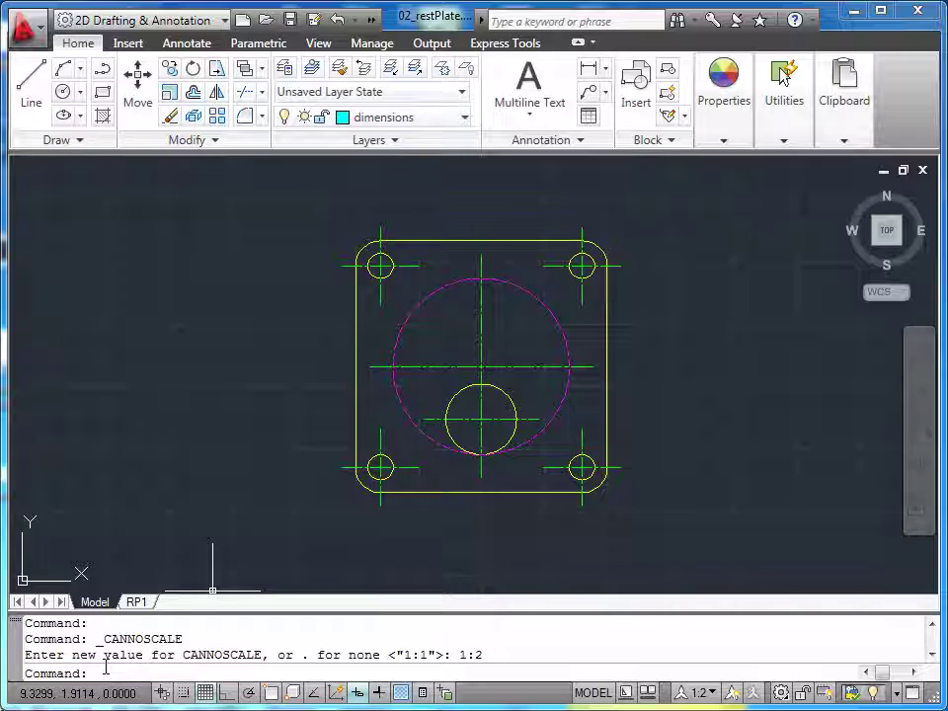
type("re")
key("Return")
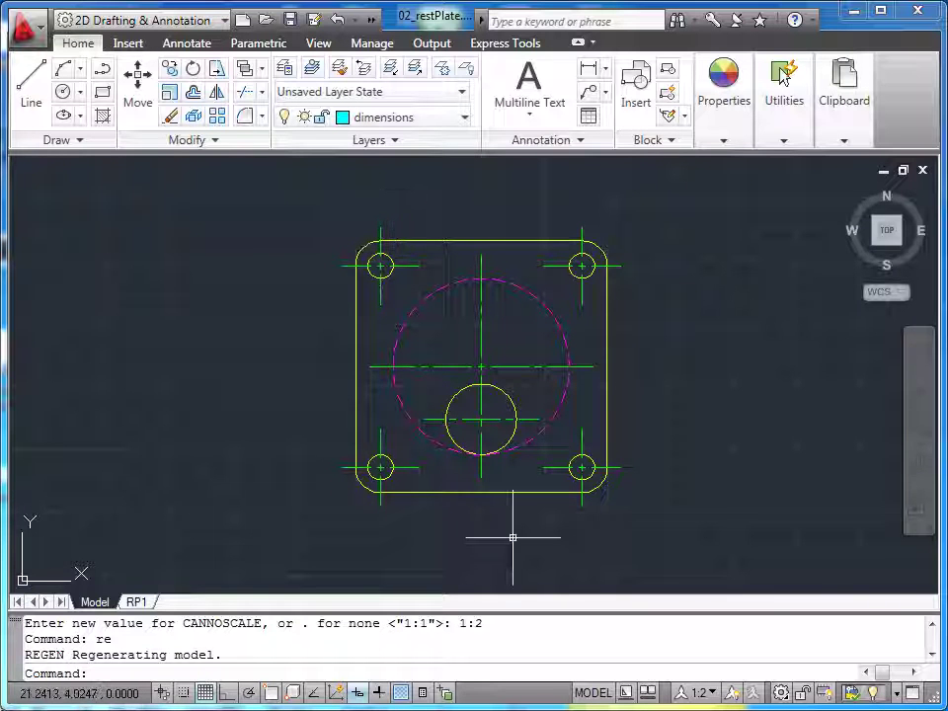
middle_click_drag(702, 394, 684, 398)
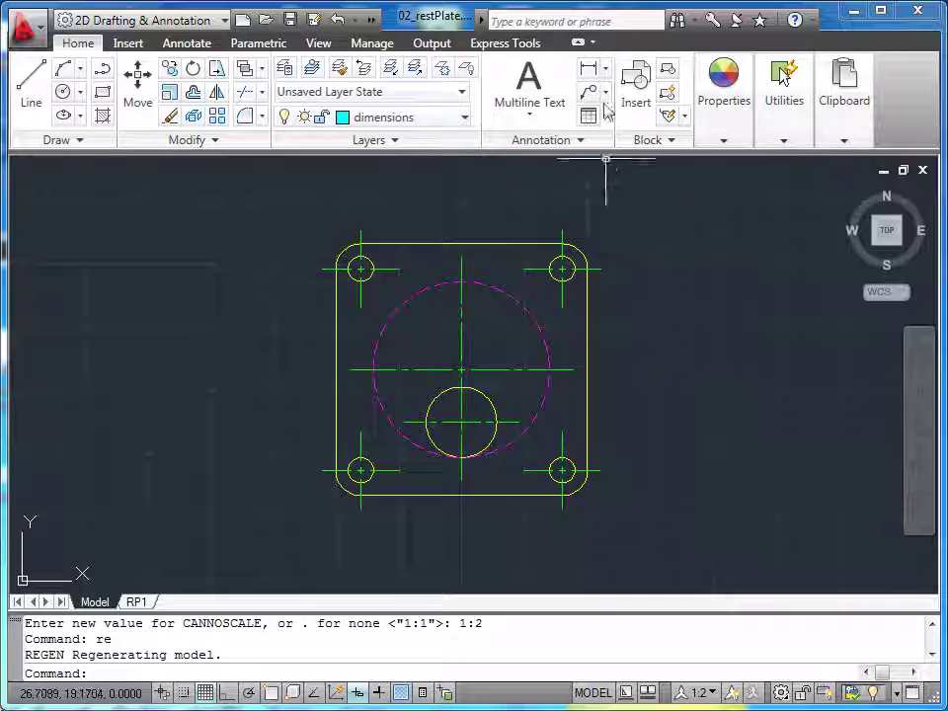
With Osnap on, add the 8.00 linear dimension between the top hole centres
left_click(606, 71)
left_click(612, 98)
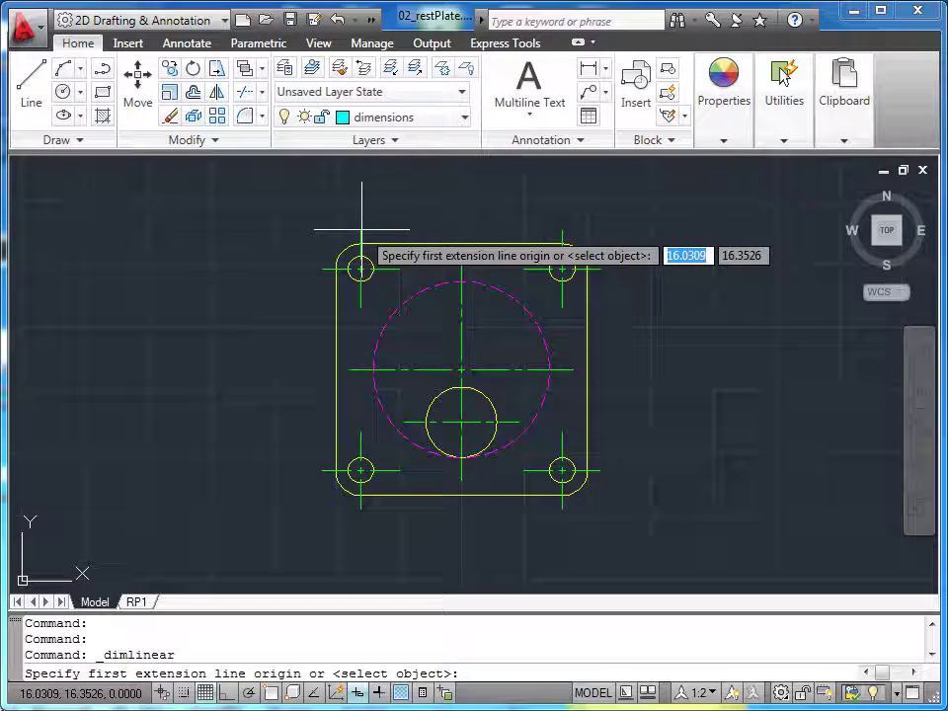
left_click(270, 692)
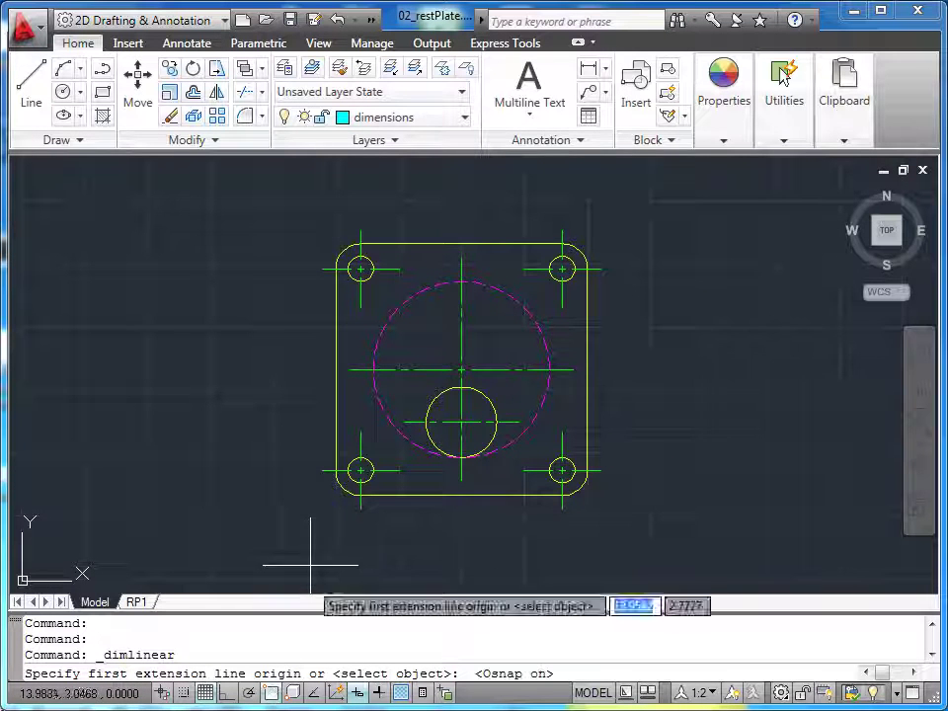
left_click(361, 234)
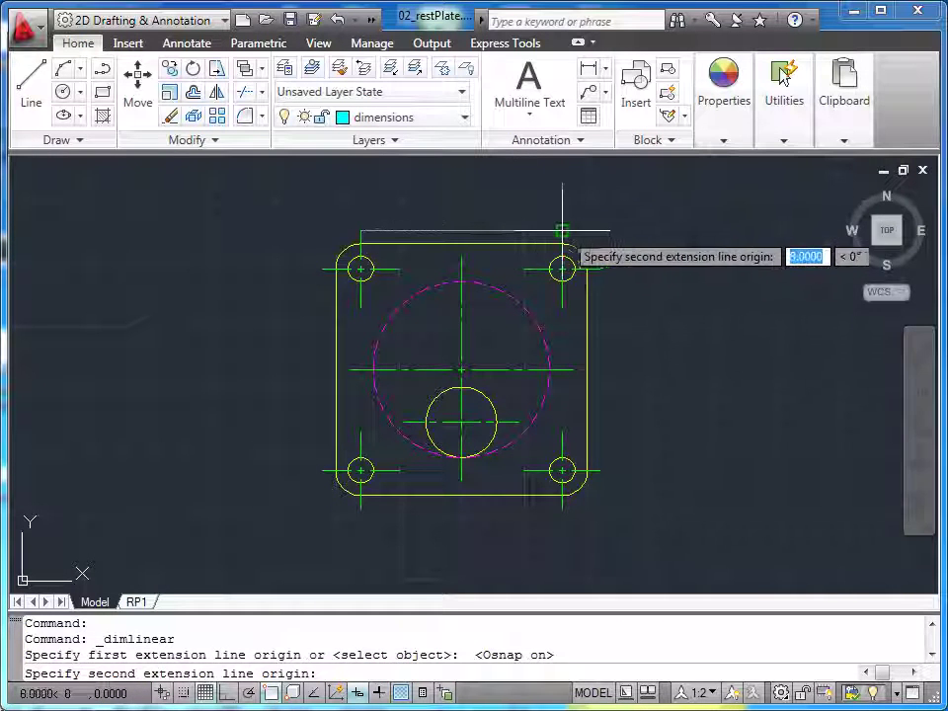
left_click(562, 237)
left_click(553, 202)
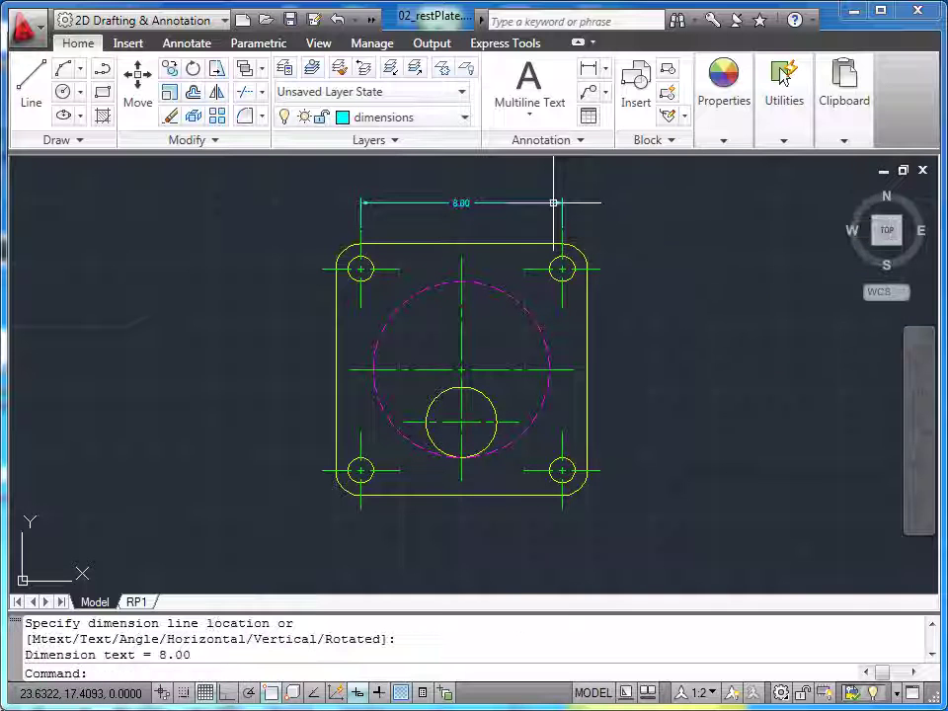
Add the 4.00 hole-to-centreline dimension and the vertical 8.00 left hole spacing
key("Return")
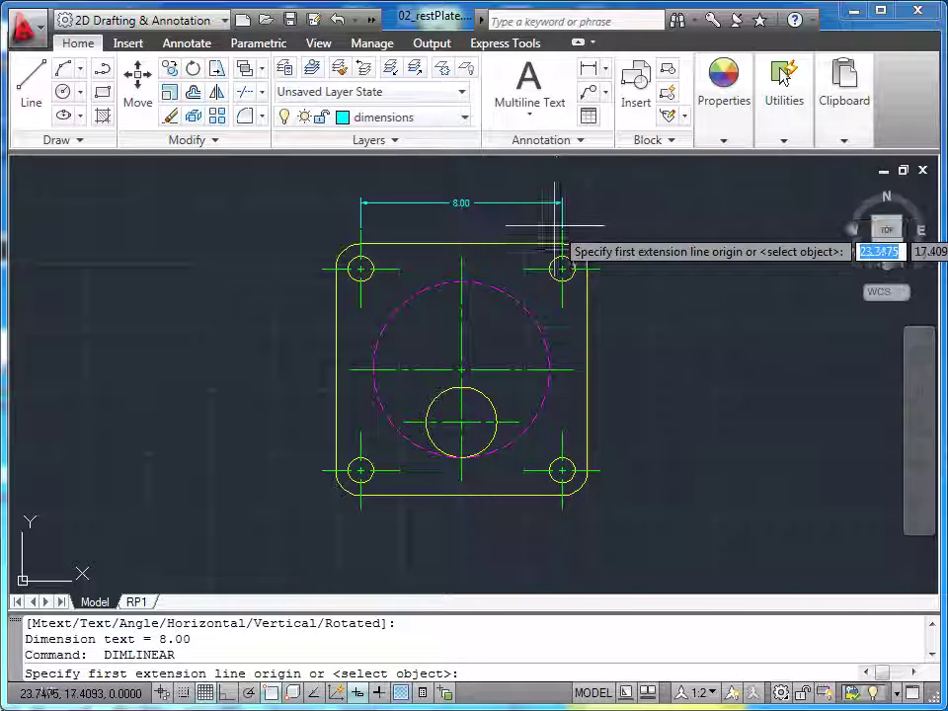
left_click(360, 245)
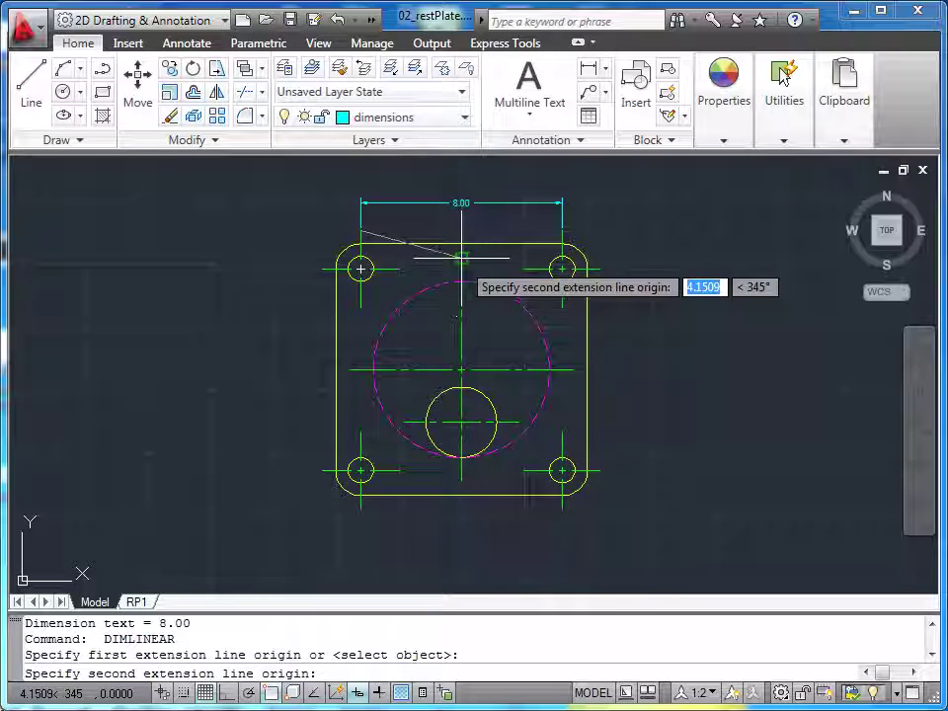
left_click(461, 255)
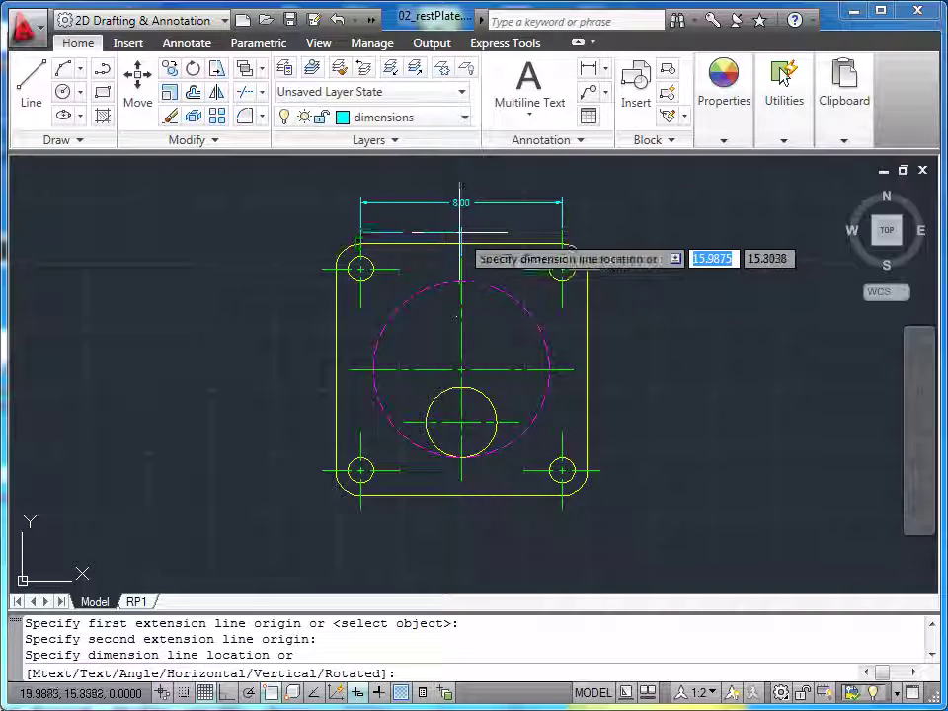
left_click(461, 230)
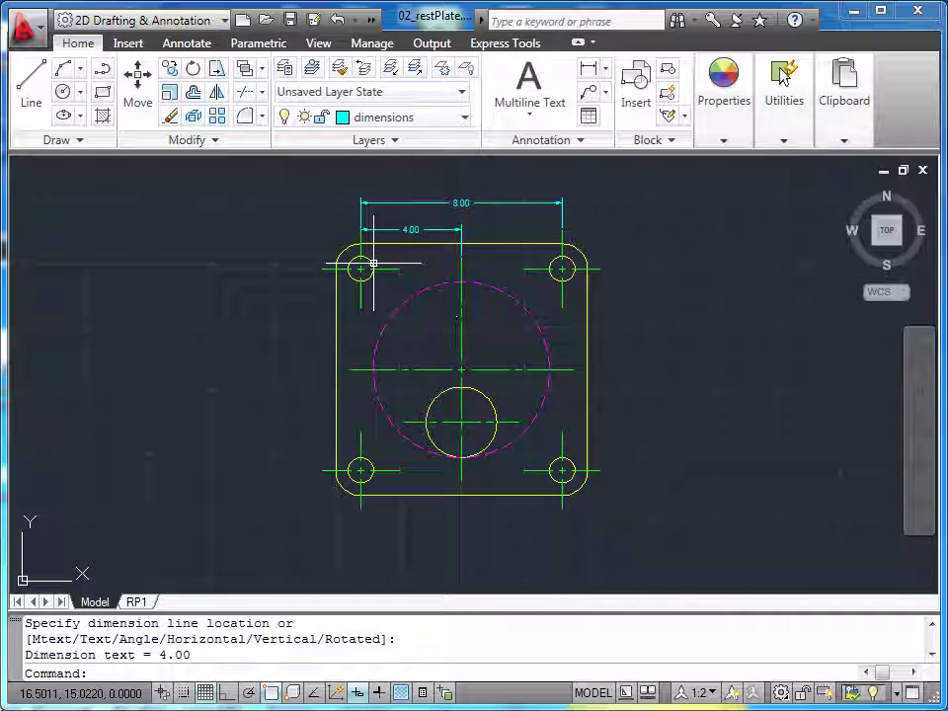
key("Return")
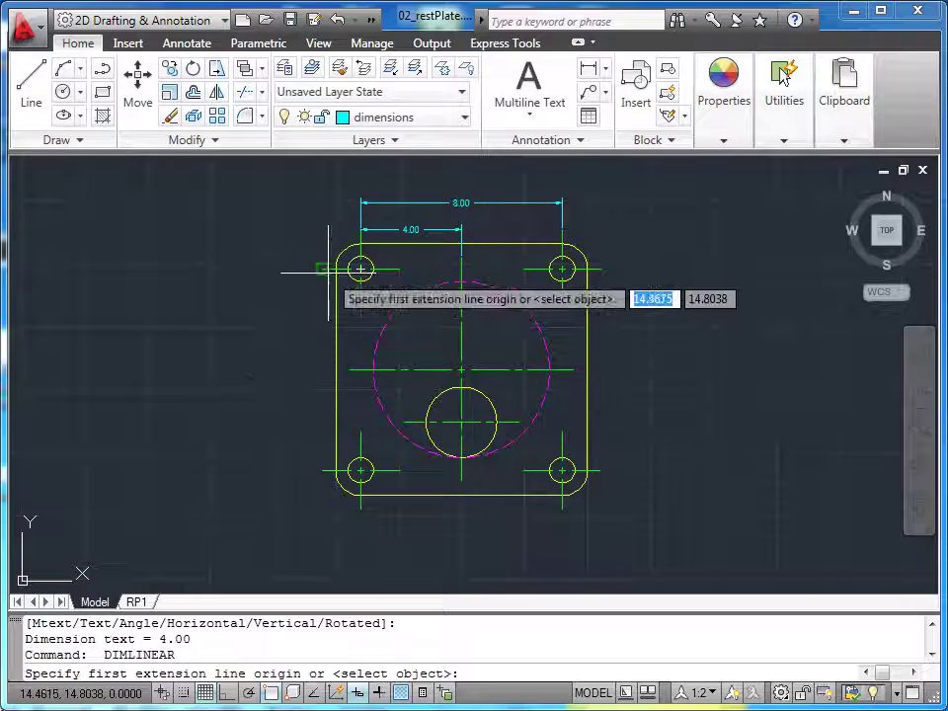
left_click(322, 268)
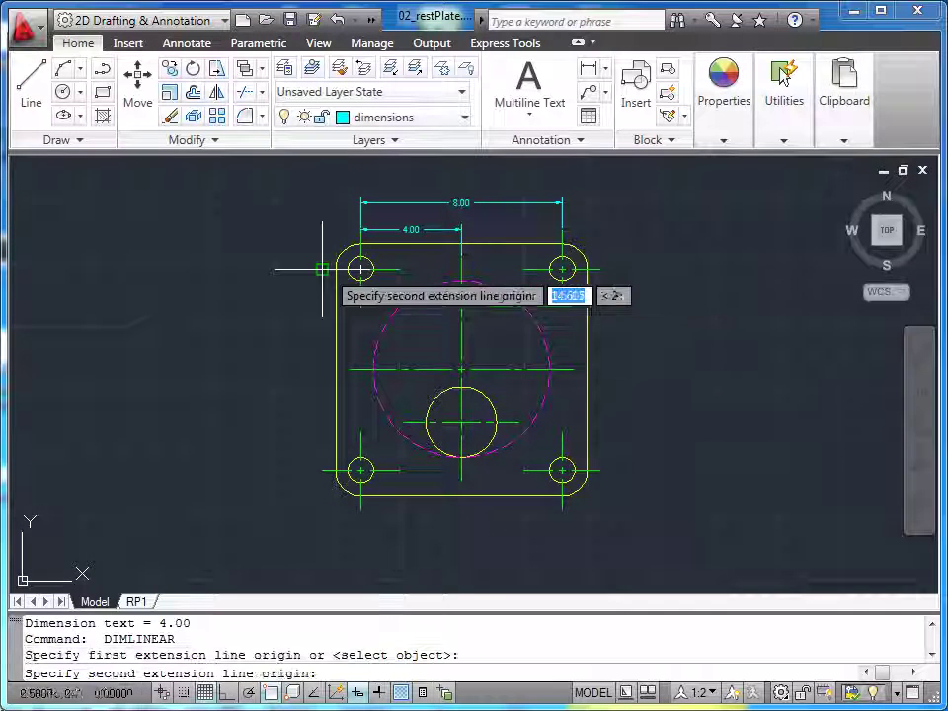
left_click(322, 471)
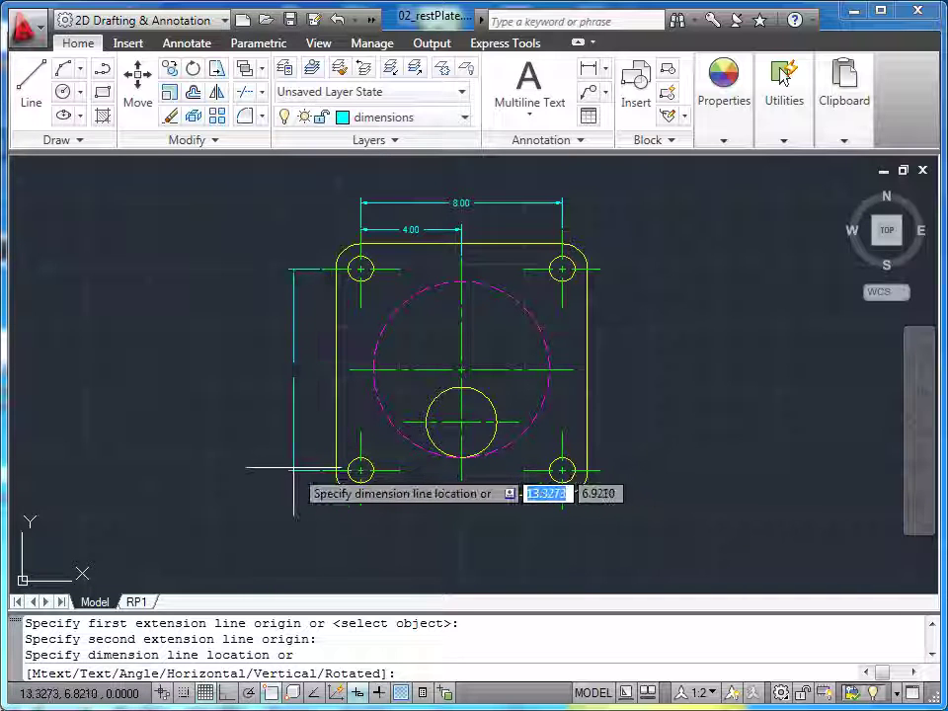
left_click(296, 468)
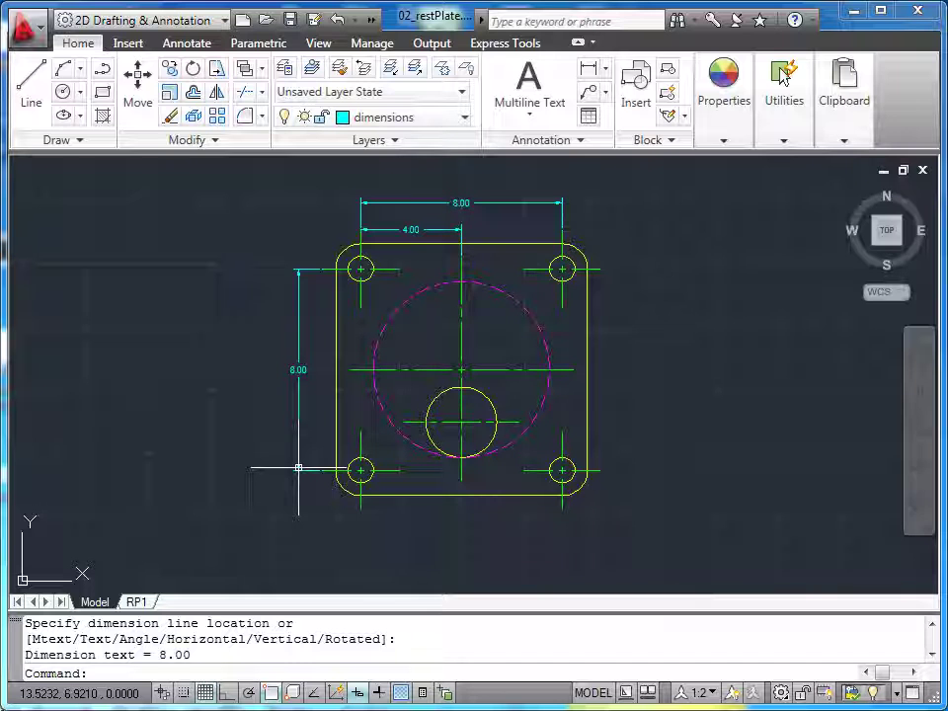
At annotation scale 1:4, place an R3.50 radius dimension on the large dashed circle, up-right
left_click(702, 692)
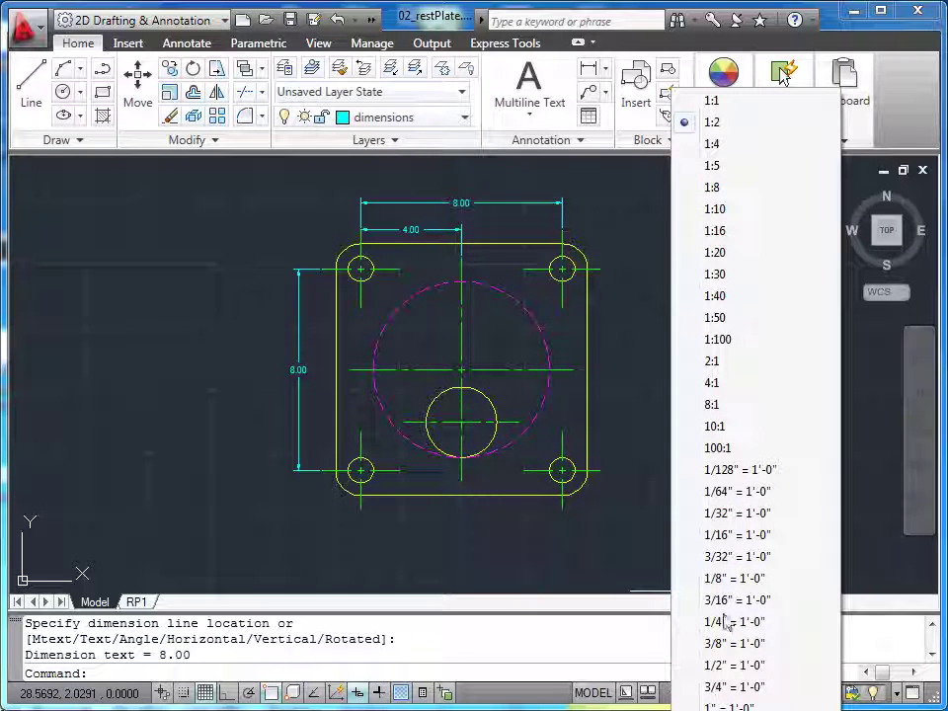
left_click(726, 146)
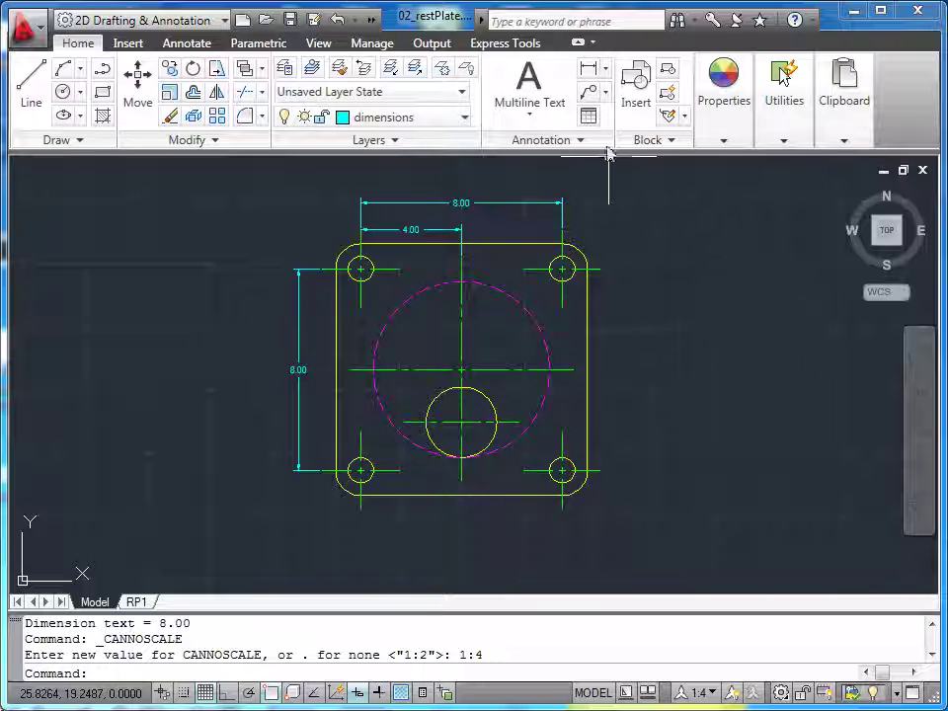
left_click(608, 69)
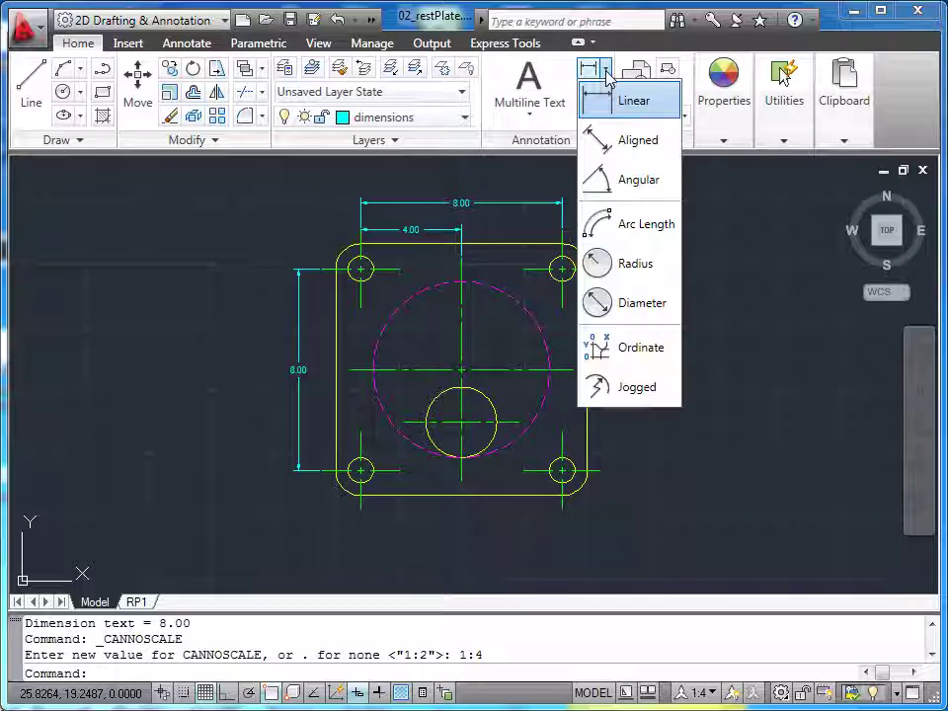
left_click(626, 264)
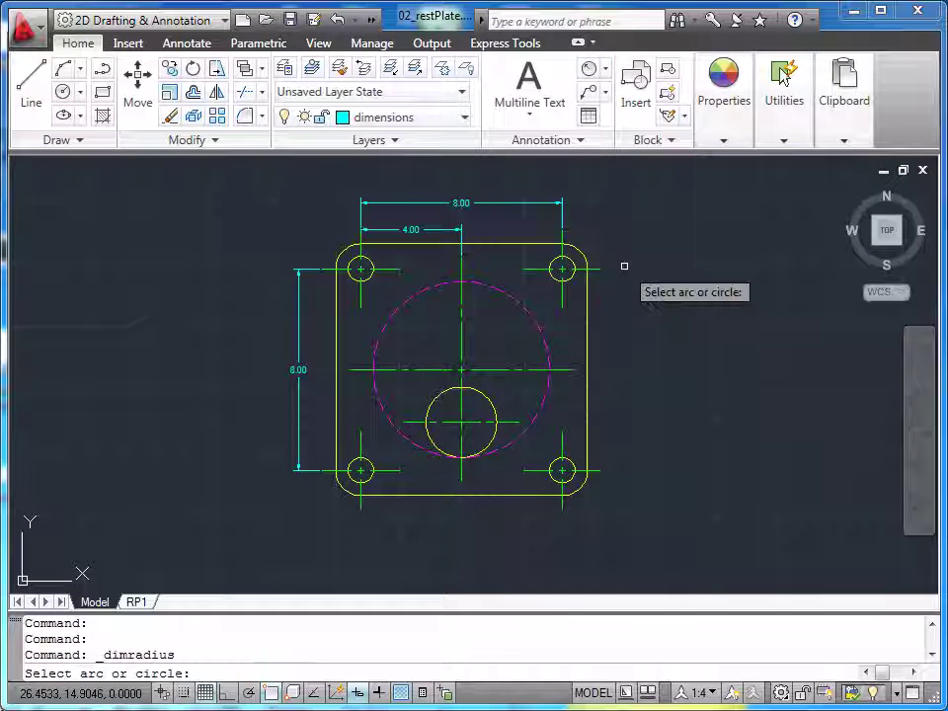
left_click(524, 303)
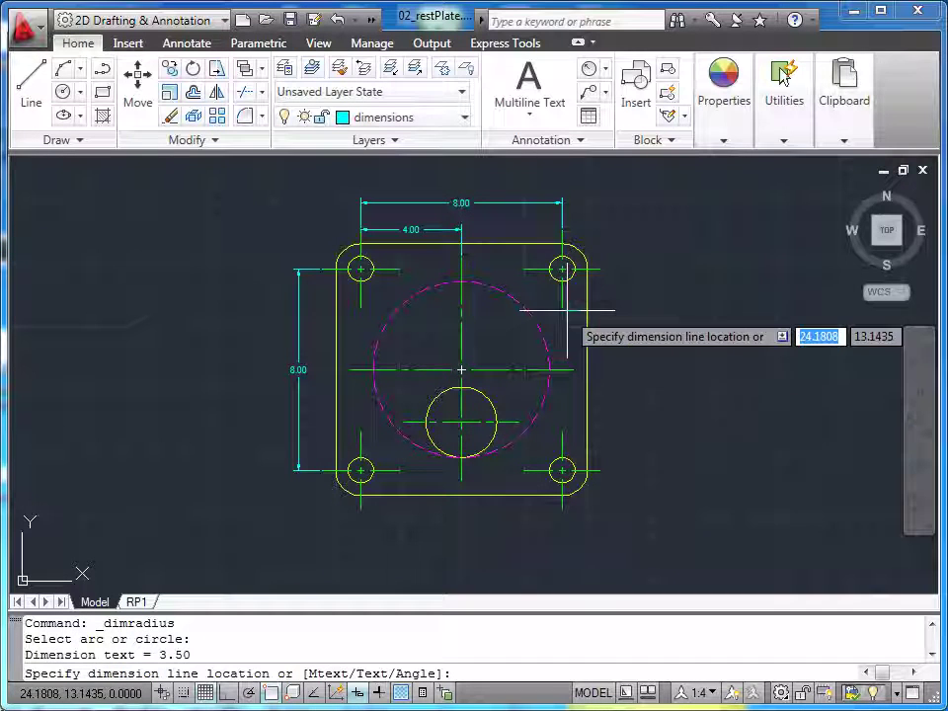
left_click(639, 292)
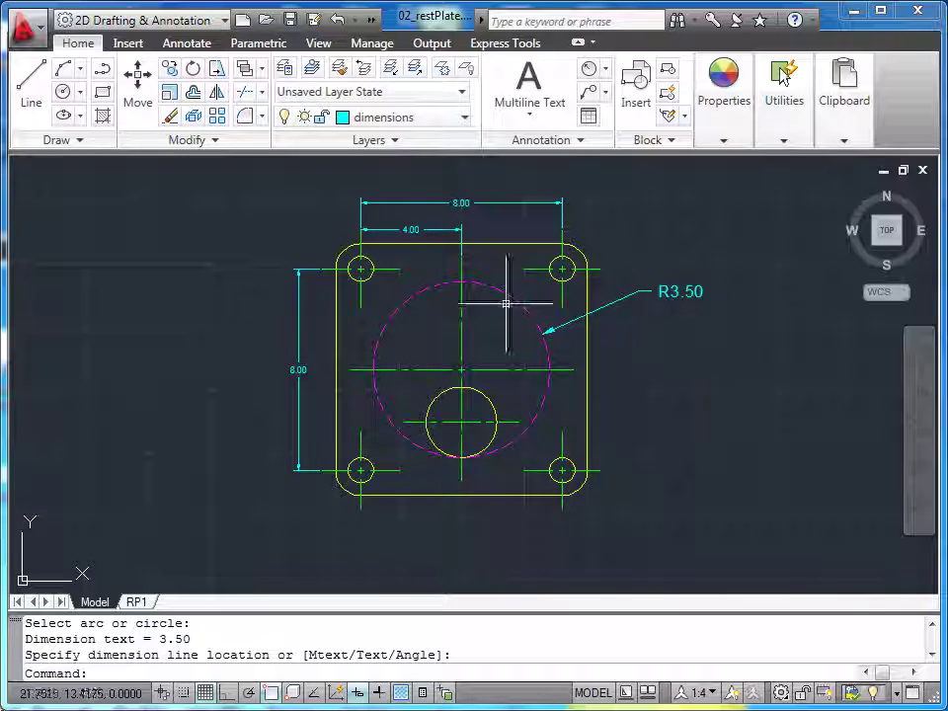
Erase the R3.50 radius dimension and return the annotation scale to 1:2
left_click(170, 116)
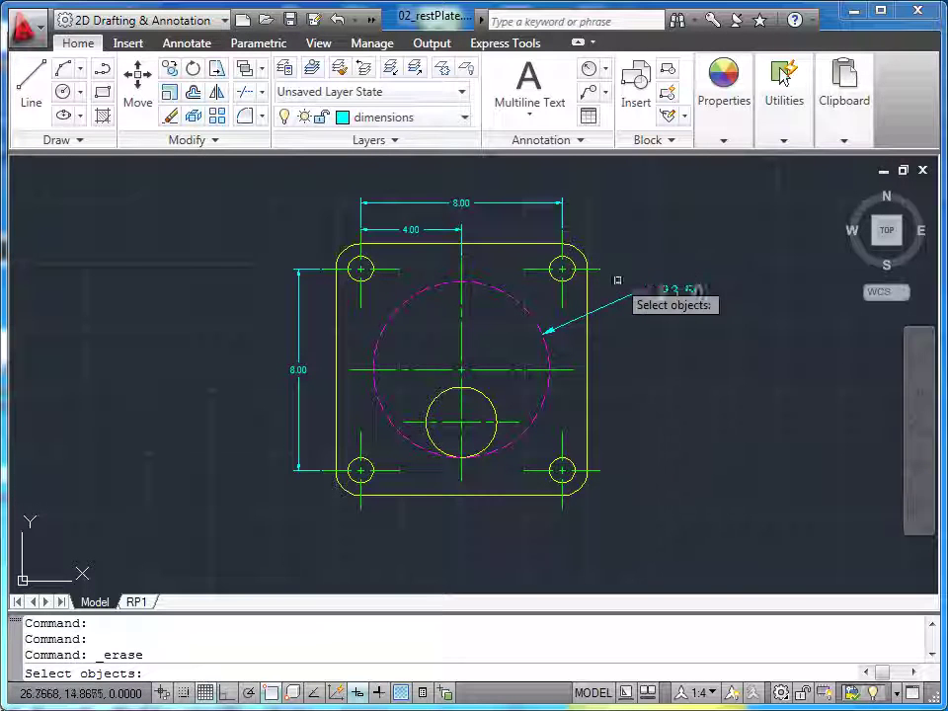
left_click(632, 291)
key("Return")
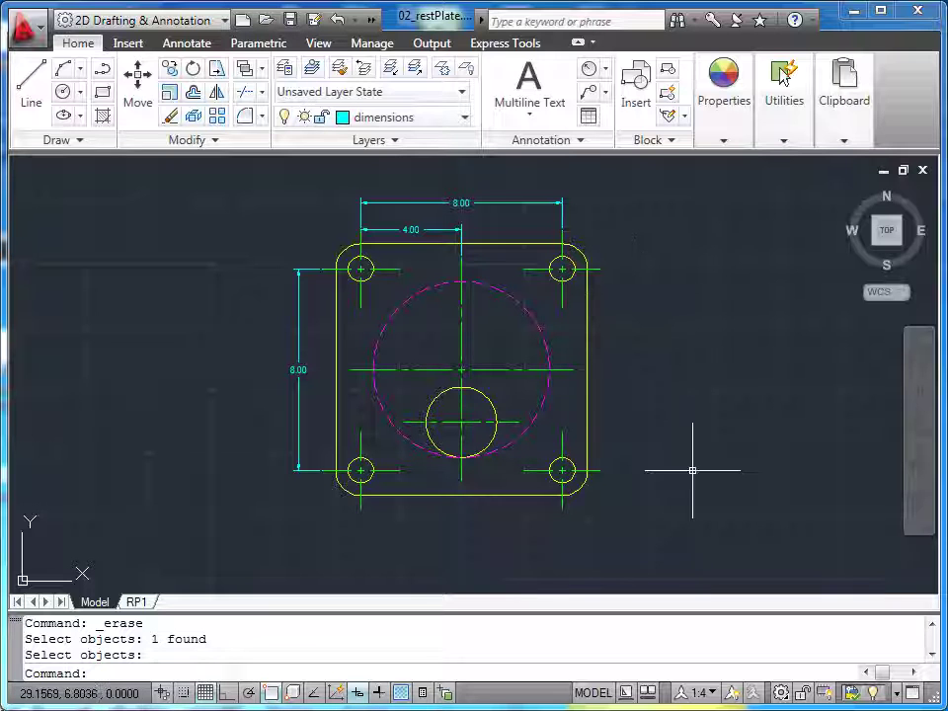
left_click(707, 692)
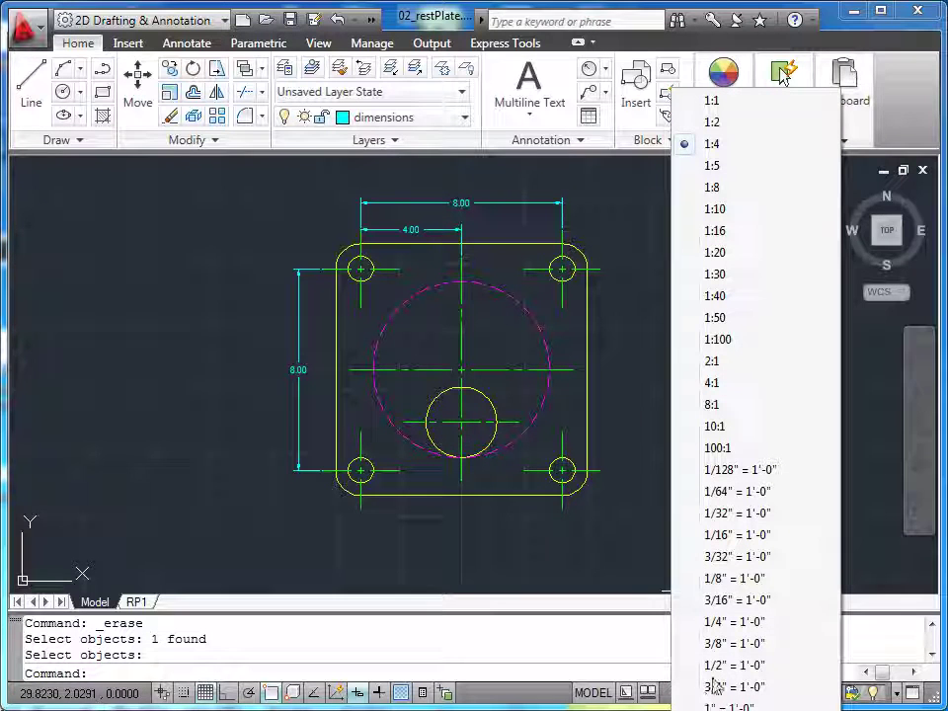
left_click(712, 121)
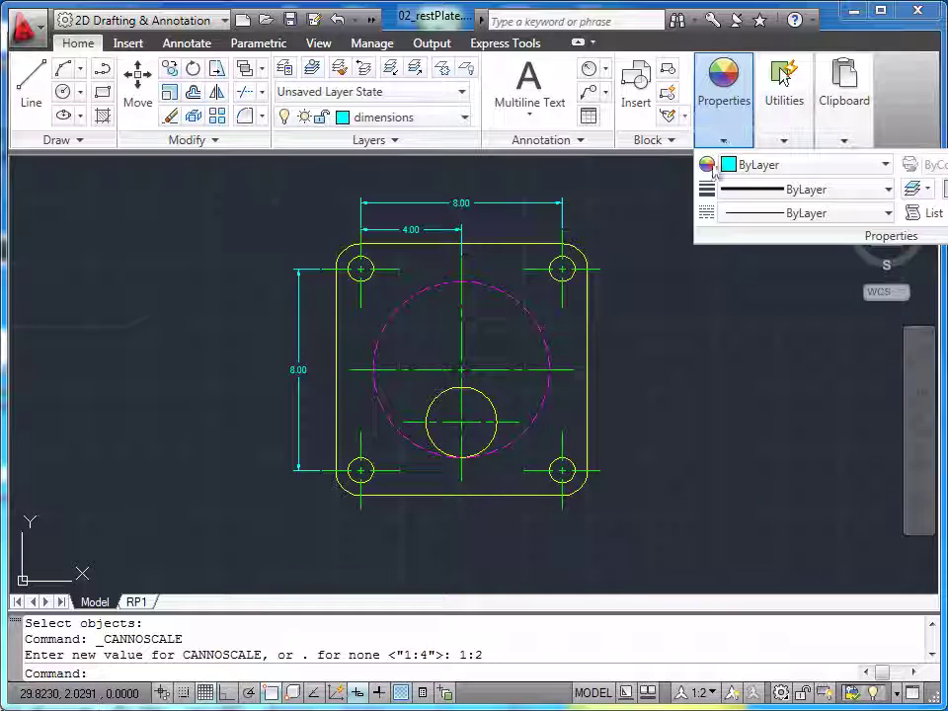
Re-dimension the large dashed circle with an R3.50 radius placed up-right of the plate
left_click(605, 69)
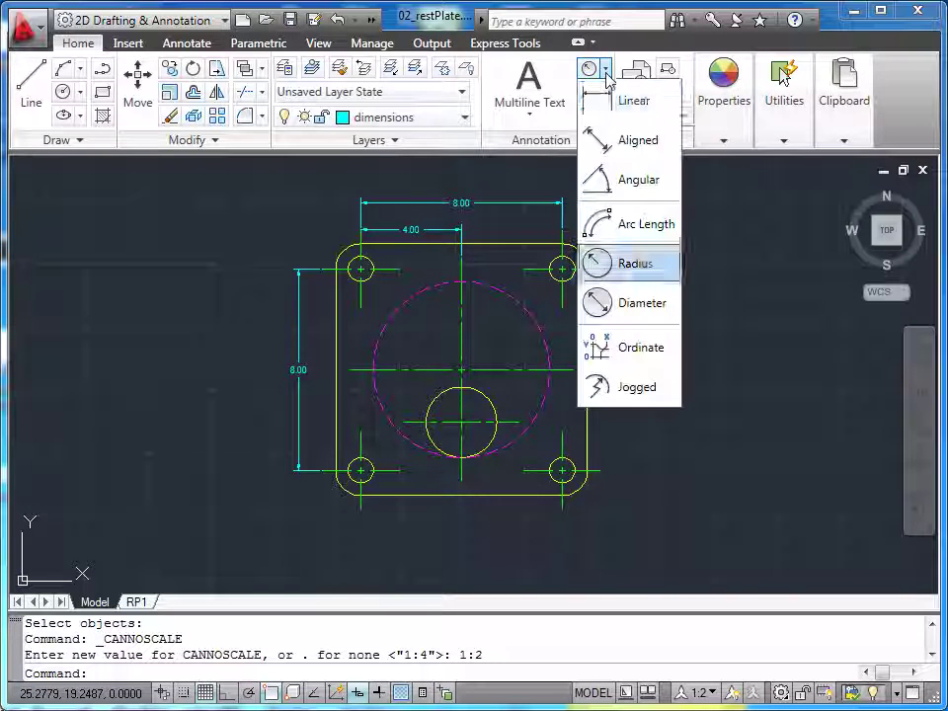
left_click(604, 263)
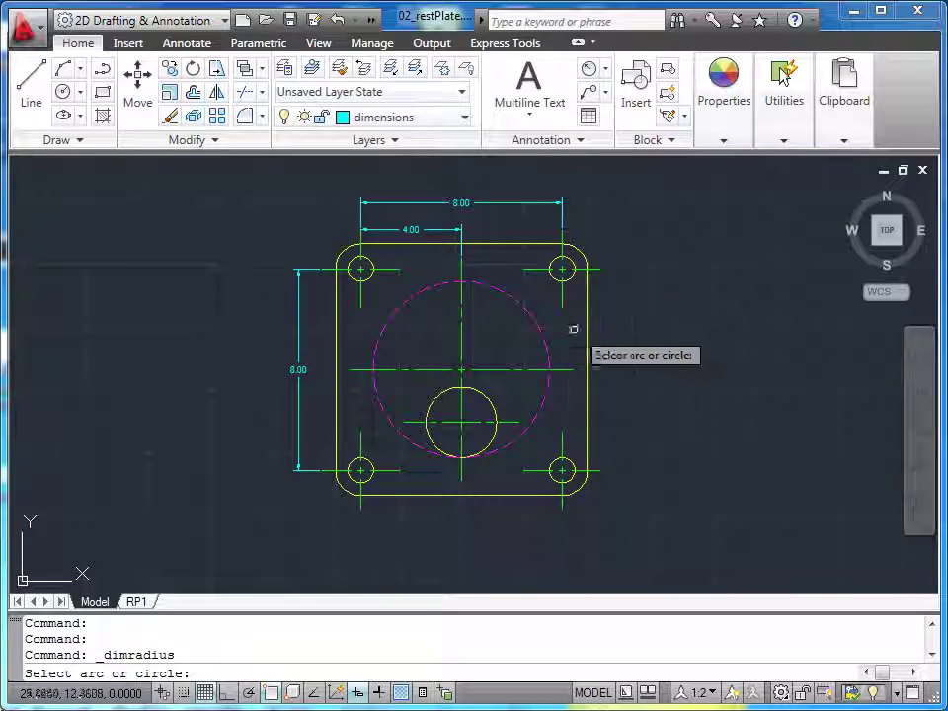
left_click(542, 328)
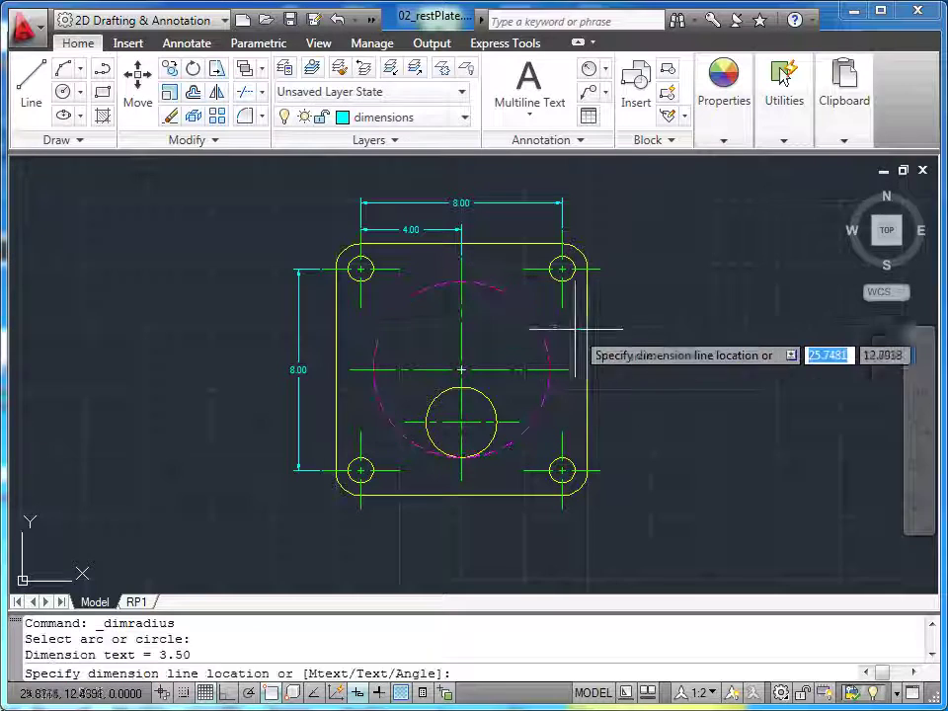
left_click(631, 298)
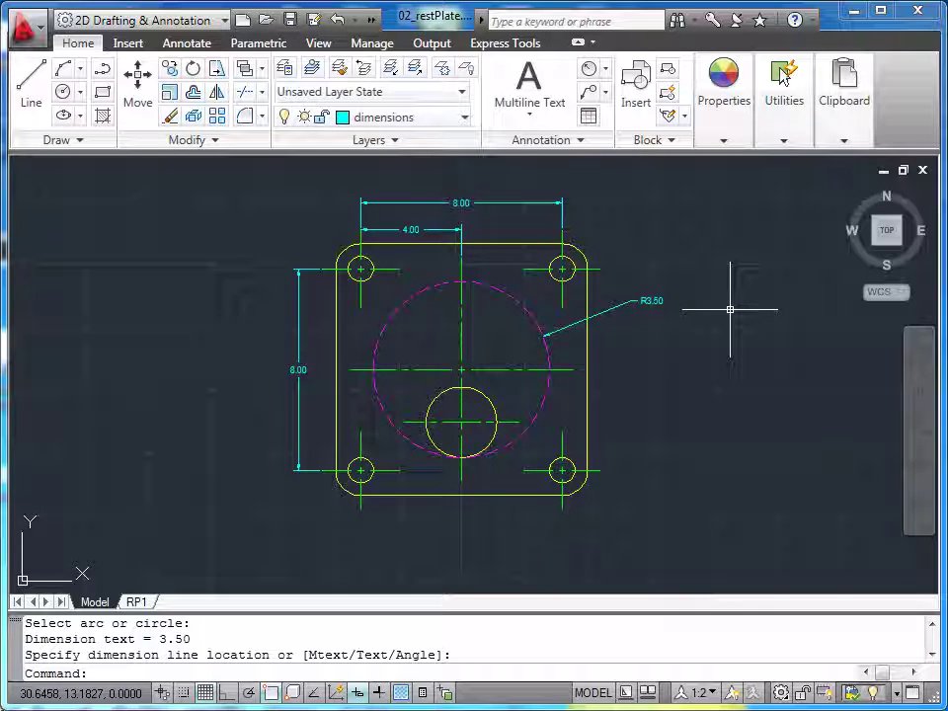
Switch to the RP1 layout and zoom in on the plate's 8.00, 4.00, 8.00 and R3.50 dimensions
left_click(143, 602)
mouse_move(644, 382)
middle_mouse_down()
mouse_move(633, 405)
mouse_move(703, 480)
mouse_move(702, 494)
middle_mouse_up()
scroll(633, 406, "up", 2)
scroll(702, 492, "down", 2)
scroll(704, 493, "up", 2)
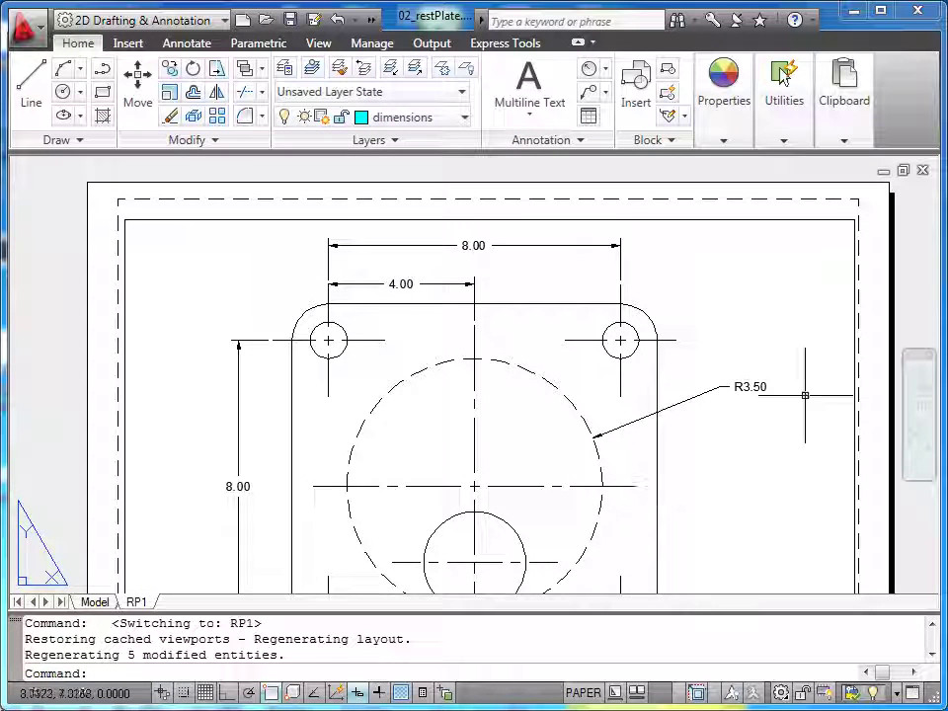